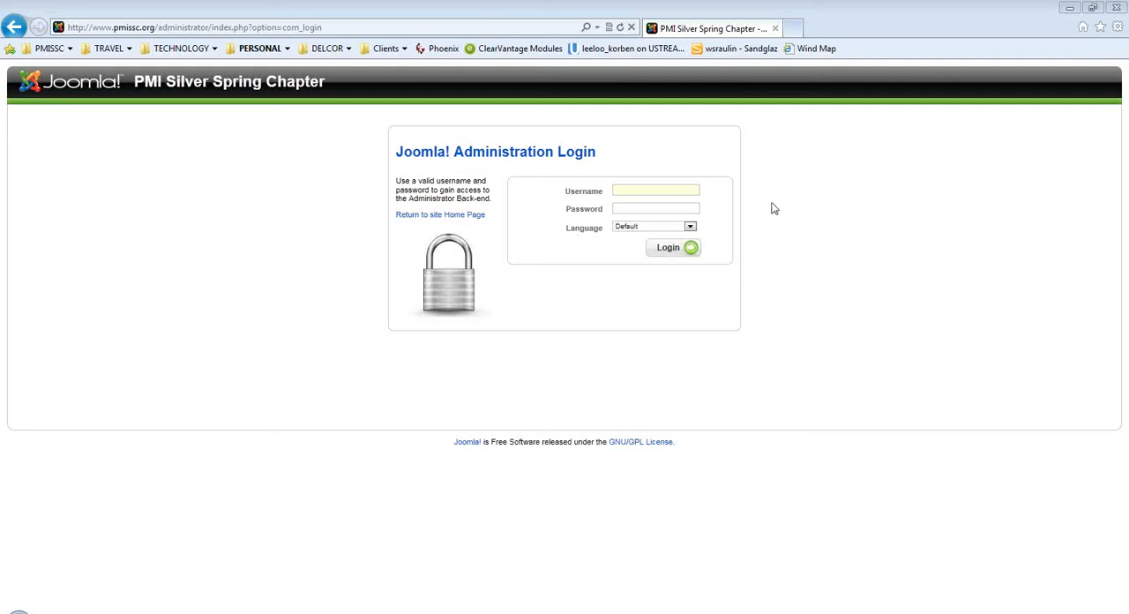
Log in to the Joomla administration back-end with the account username and password, and decline updating the stored password.
left_click(655, 192)
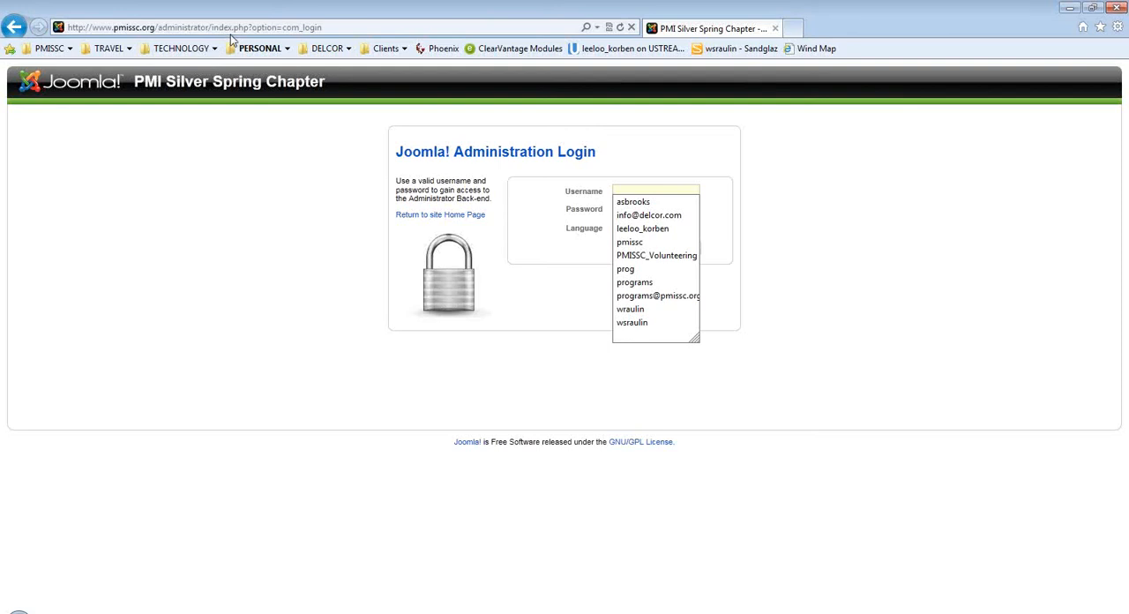
left_click(213, 30)
left_click_drag(209, 27, 68, 27)
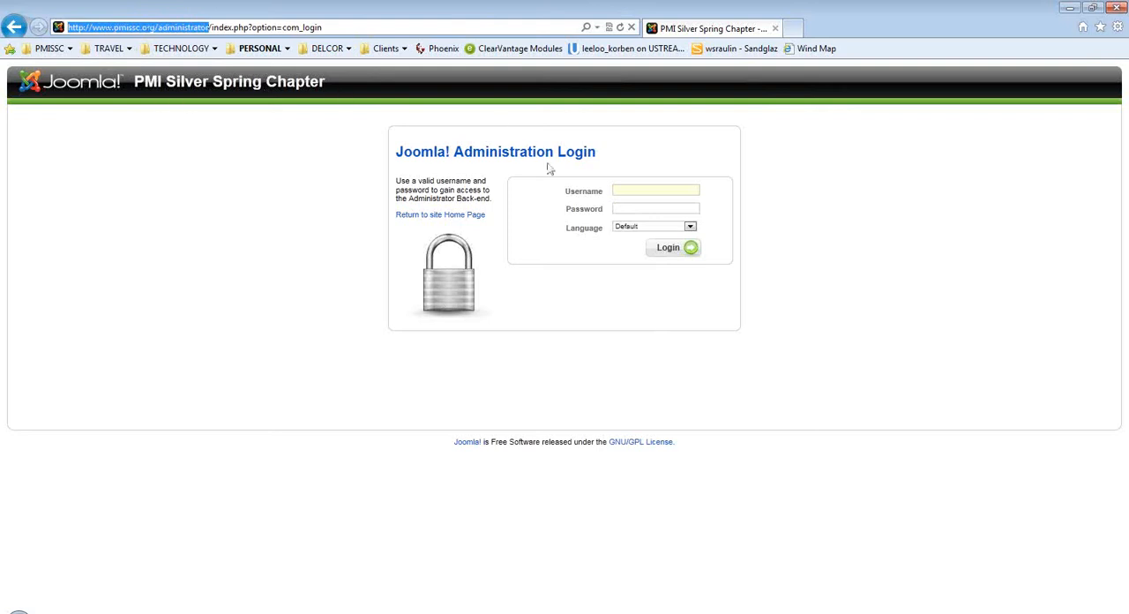
left_click(623, 189)
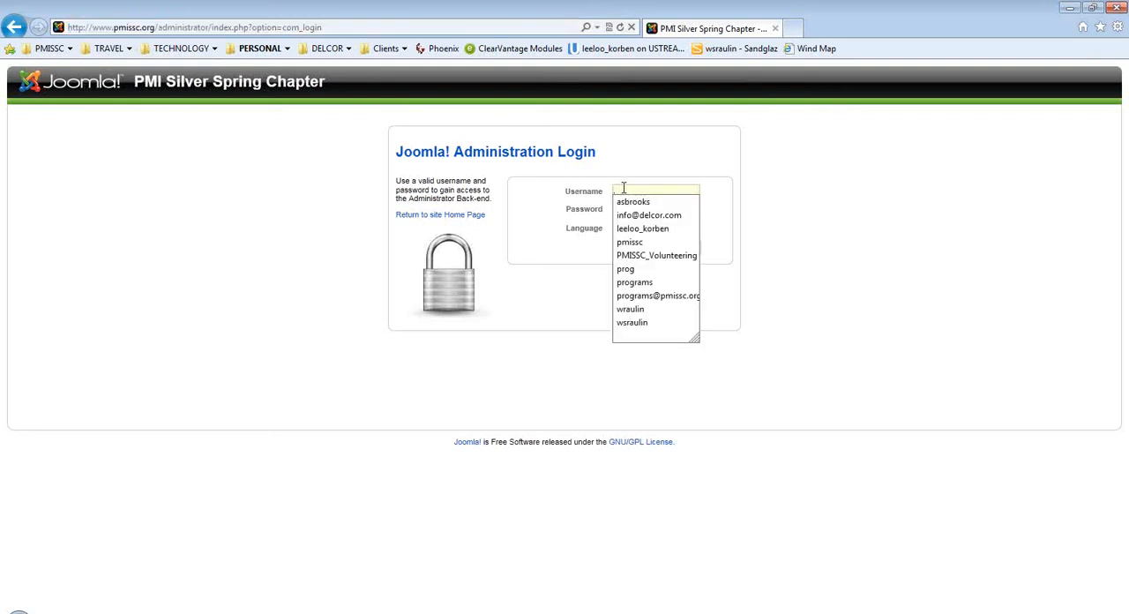
left_click(629, 308)
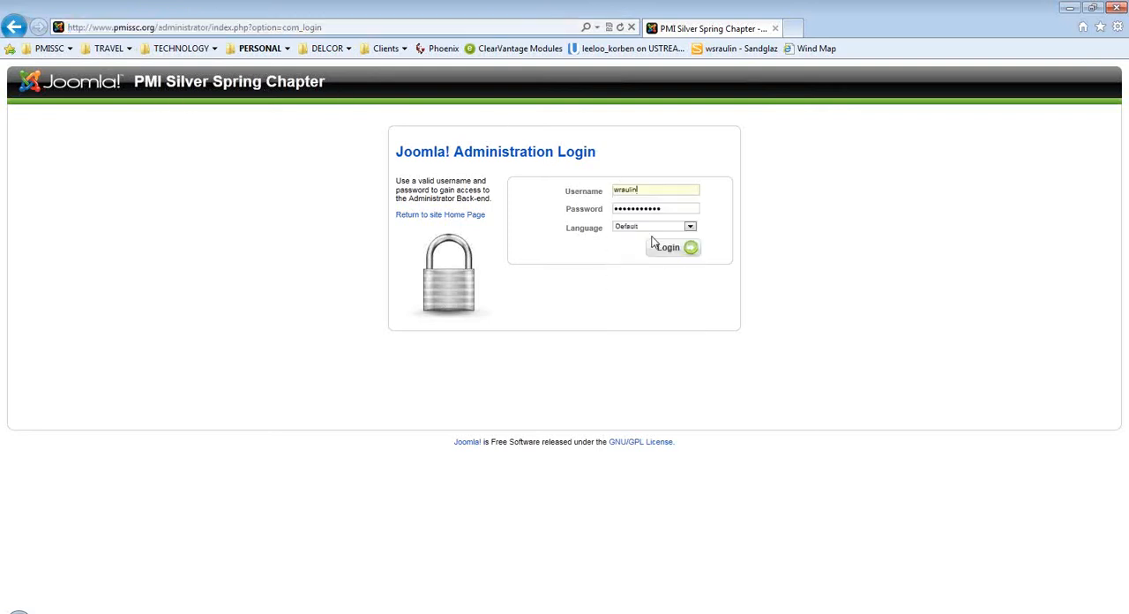
left_click_drag(674, 212, 498, 209)
type("•••••••")
key("Return")
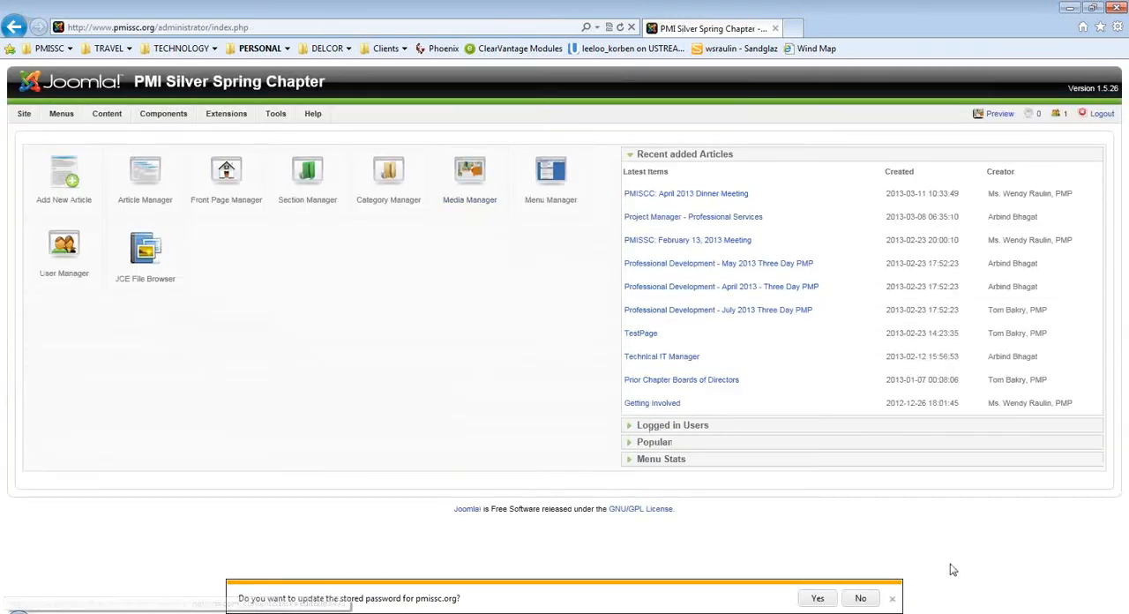
left_click(861, 599)
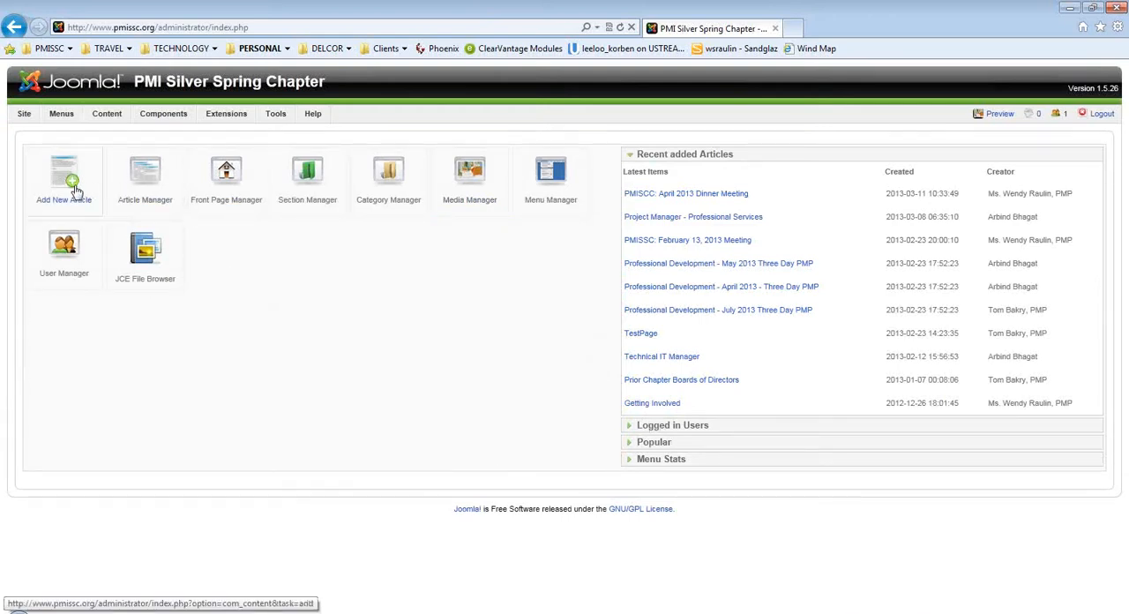
Open the Article Manager and filter the articles by PMISSC.
left_click(144, 175)
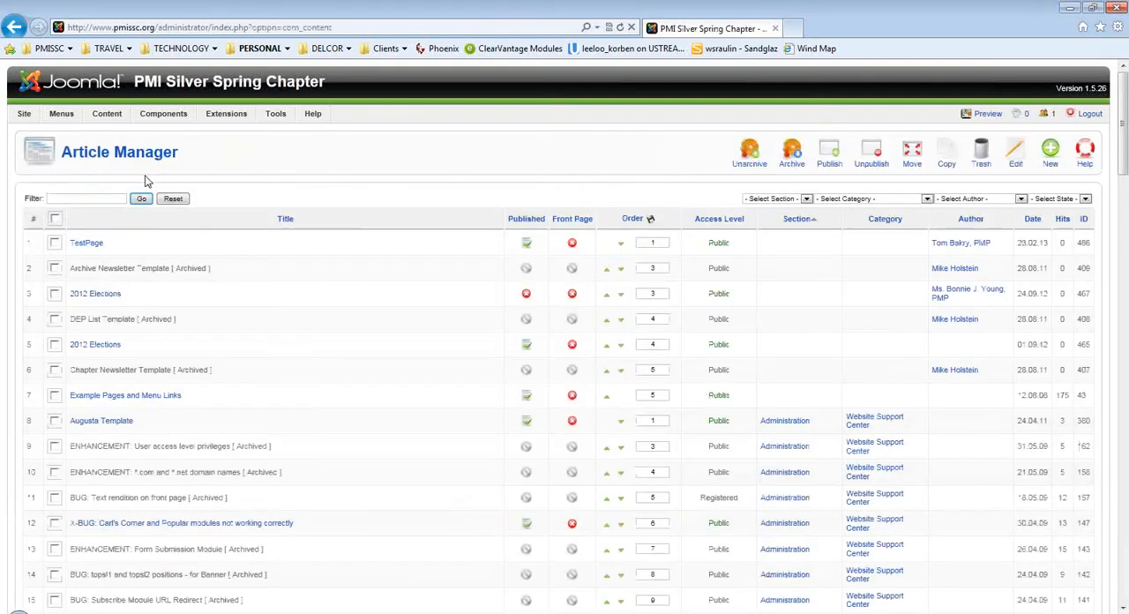
left_click(115, 197)
type("PM")
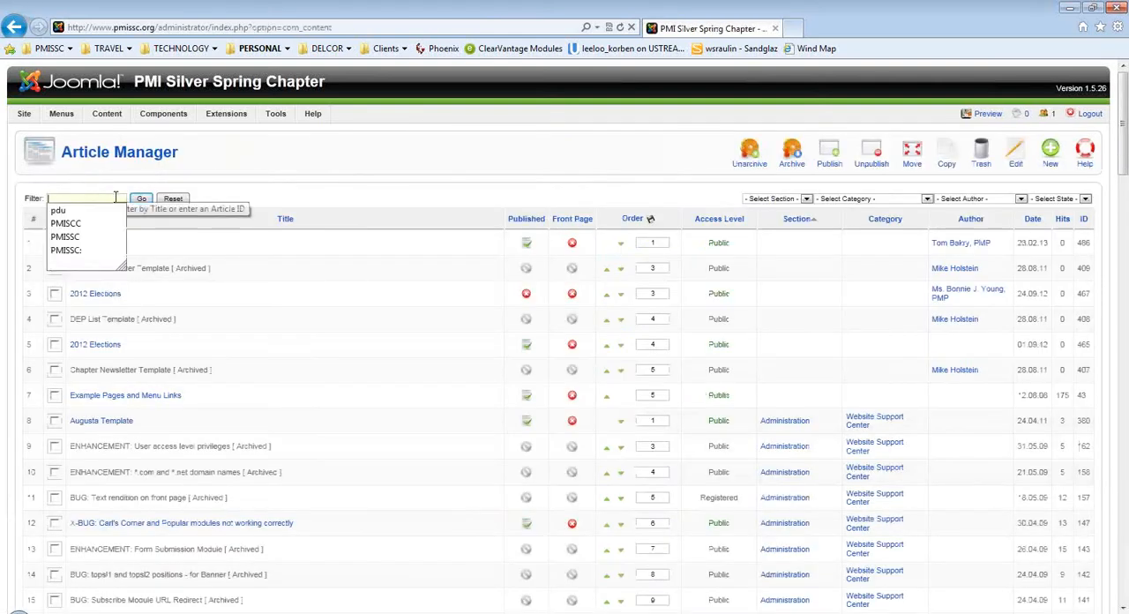
type("ISSC")
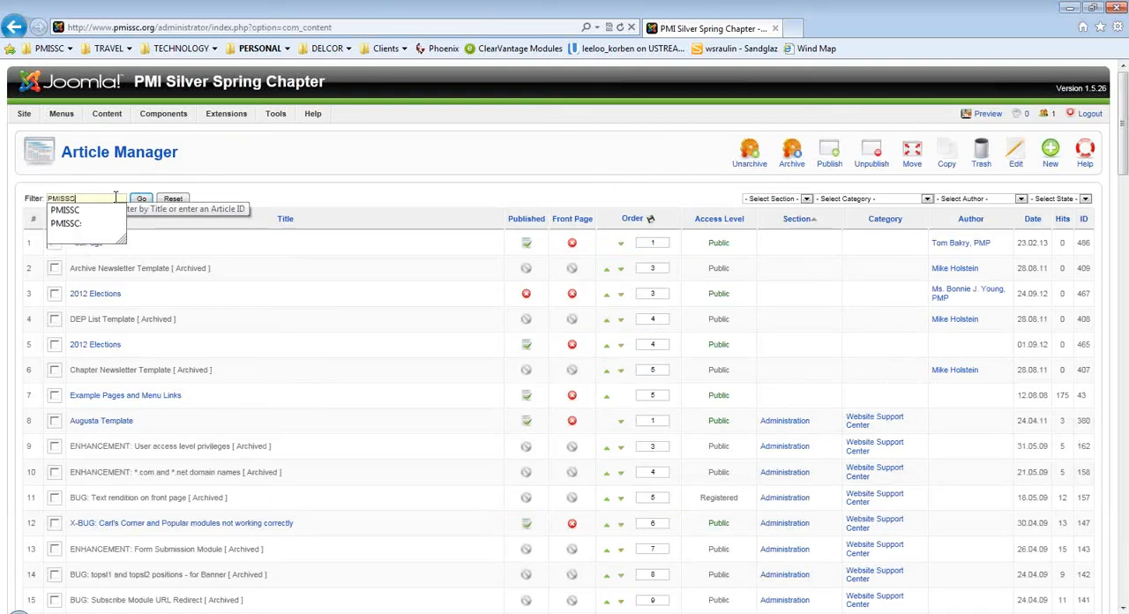
key("Return")
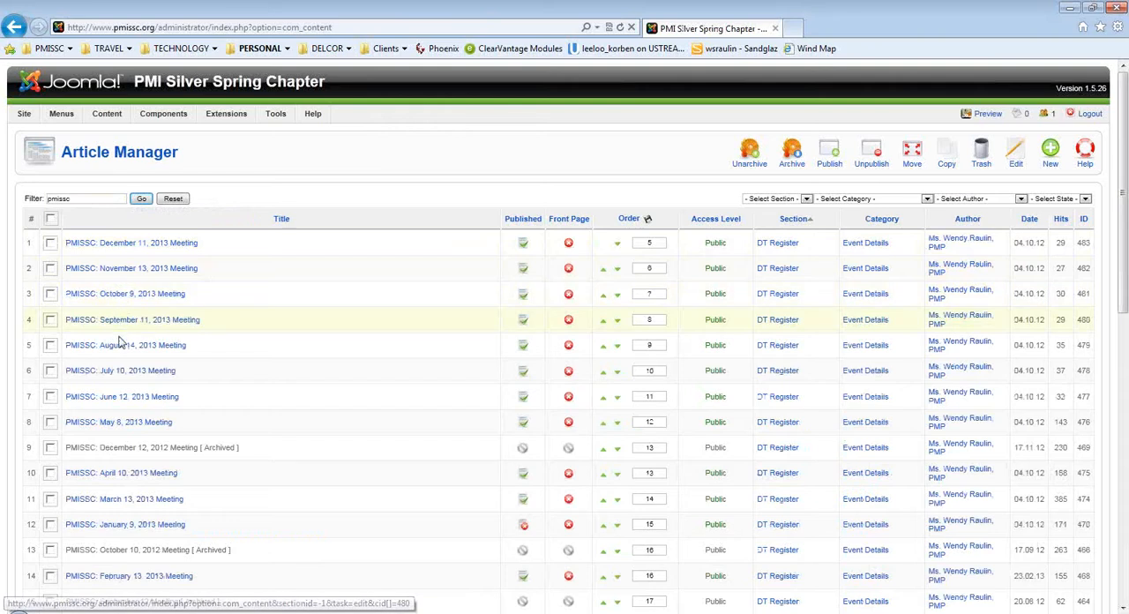
Open the article "PMISSC: April 10, 2013 Meeting", go over its title and alias, and choose DT Register as its section.
left_click(130, 476)
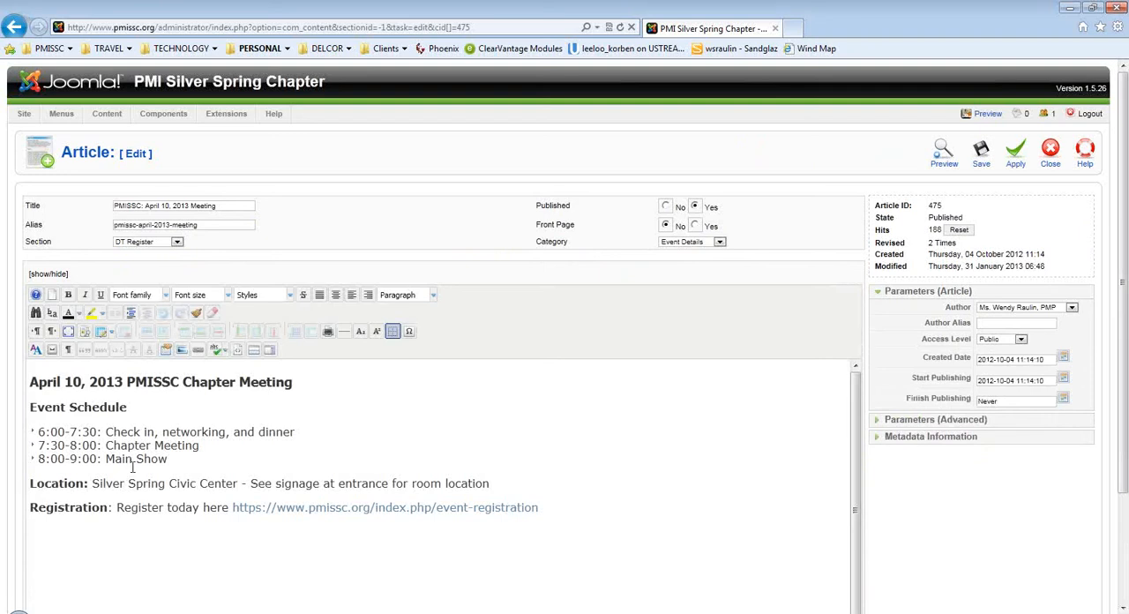
left_click(224, 208)
double_click(143, 204)
left_click(146, 206)
type(":")
left_click_drag(145, 206, 113, 226)
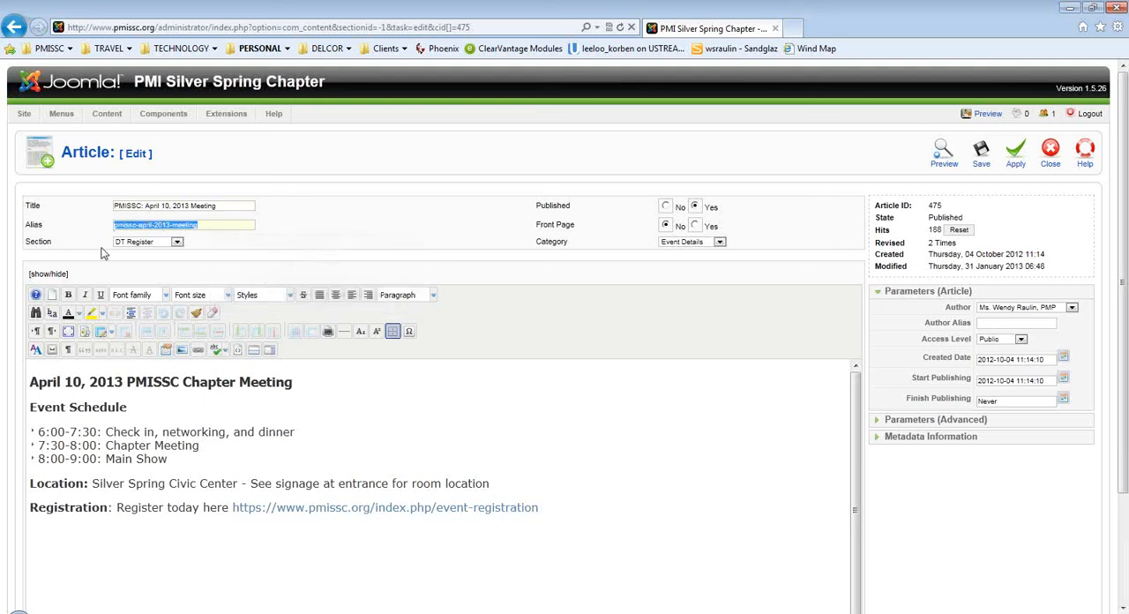
left_click(178, 242)
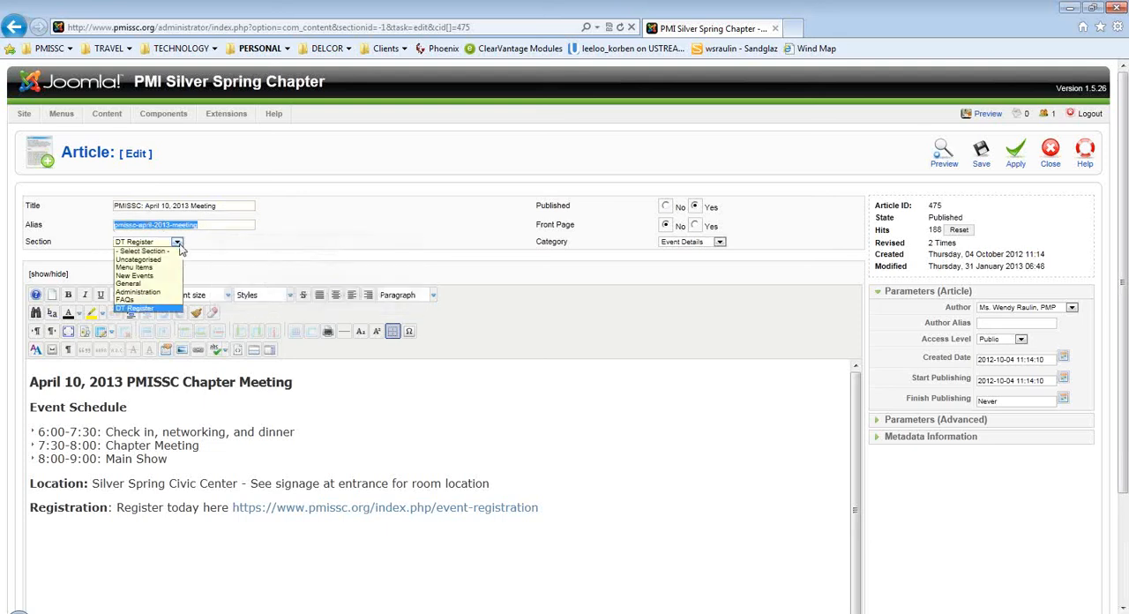
left_click(150, 308)
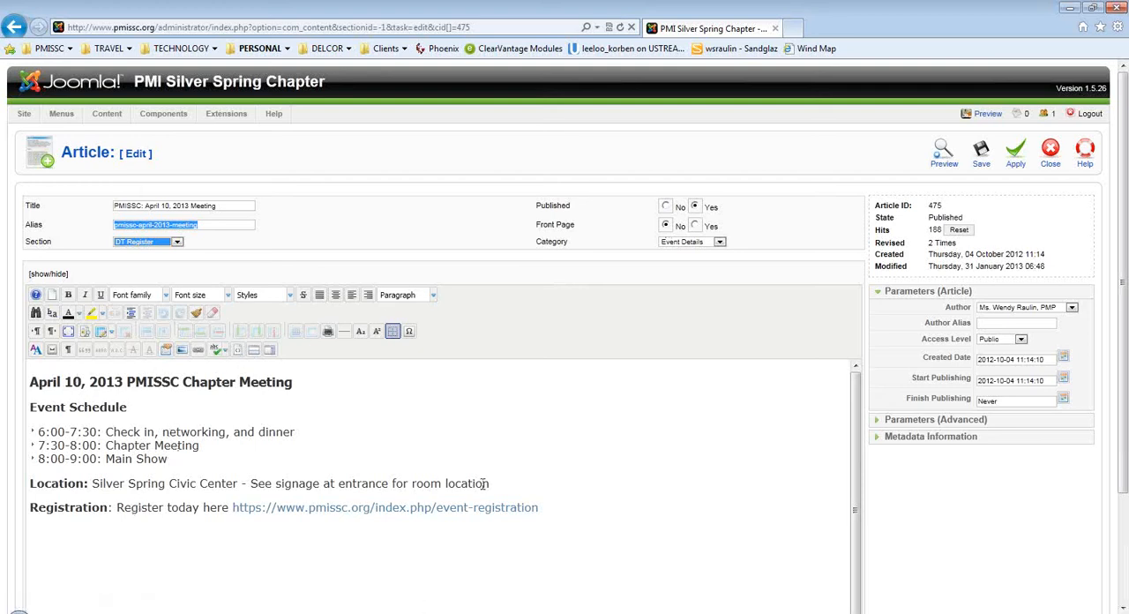
Delete the entire existing body text of the April 10, 2013 meeting article.
left_click_drag(542, 511, 7, 361)
key("Delete")
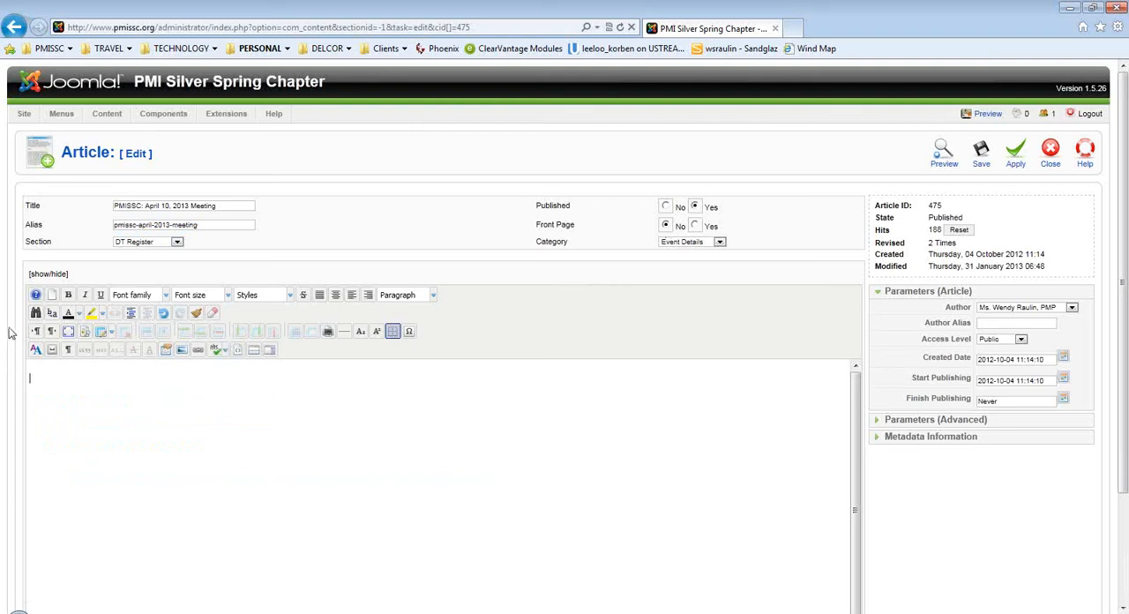
Hide the formatting editor of the article body and show it again.
left_click(40, 278)
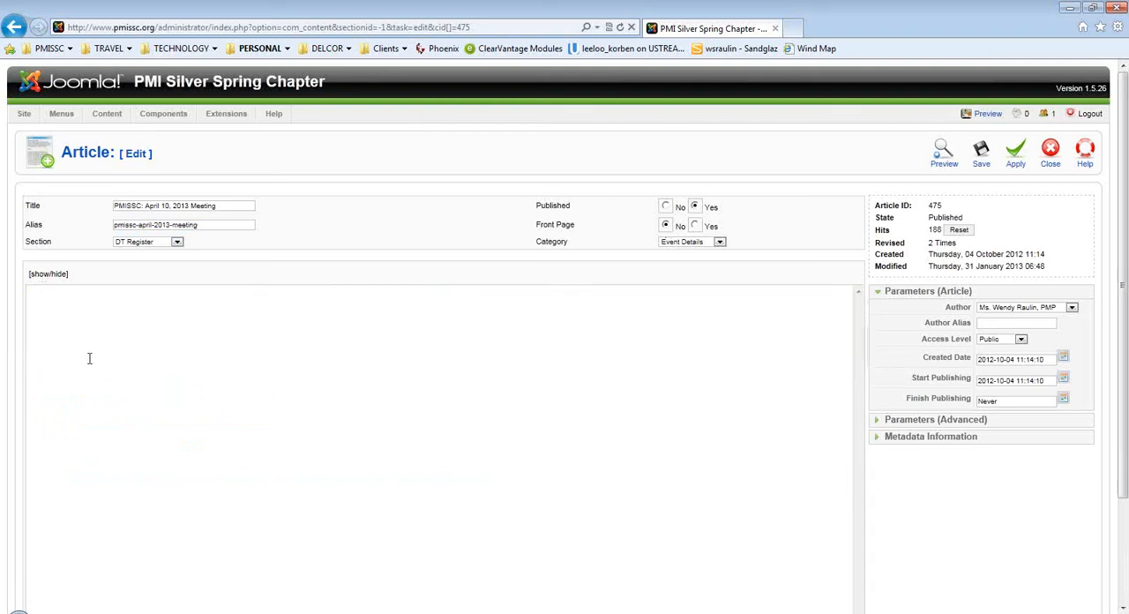
scroll(211, 463, "down", 3)
scroll(212, 466, "up", 3)
left_click(39, 275)
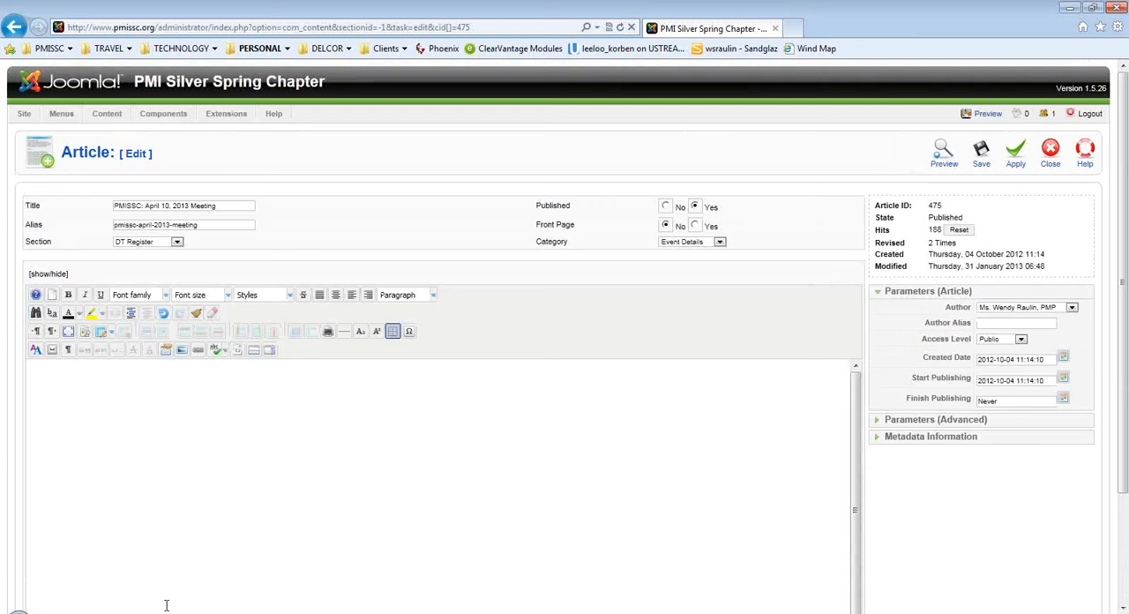
Switch to the Notepad window with the April 2013 meeting text and turn Word Wrap on and off again.
key("alt+Tab")
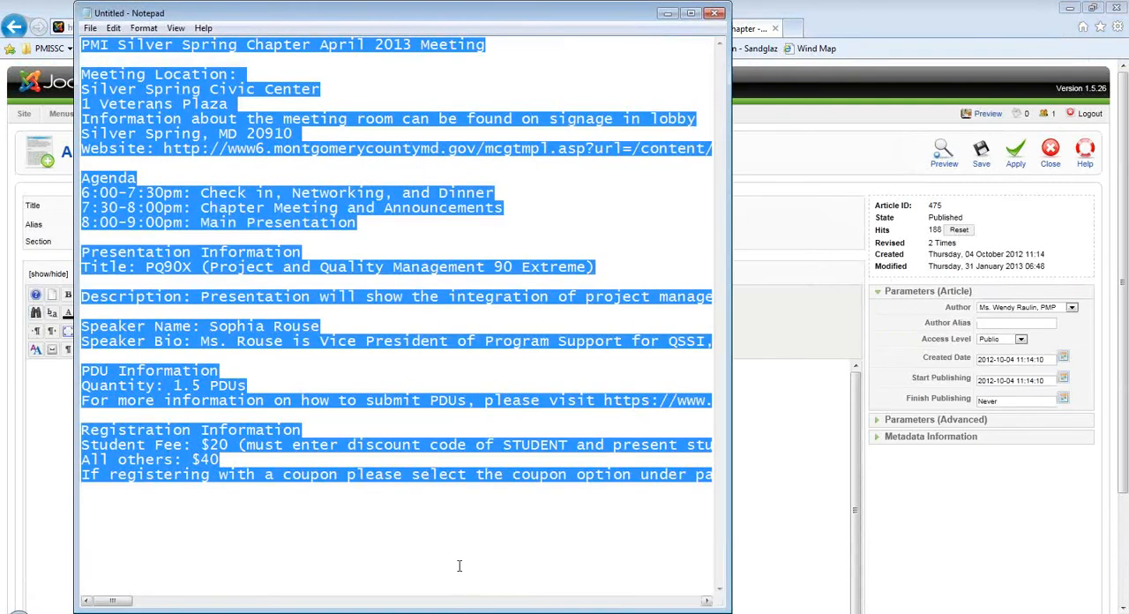
left_click(432, 420)
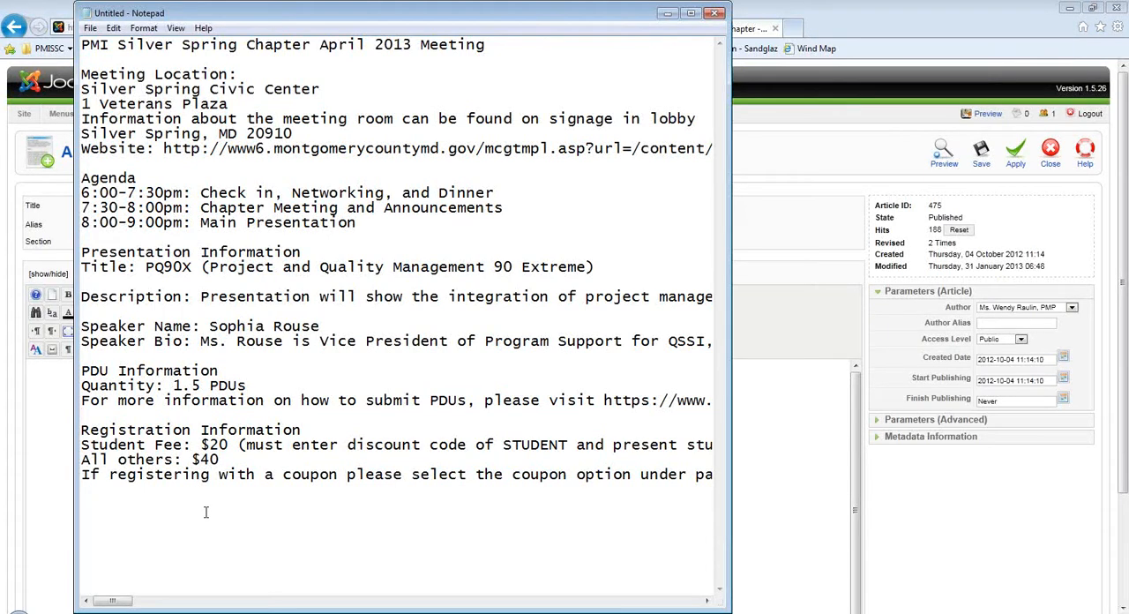
left_click(154, 32)
left_click(152, 44)
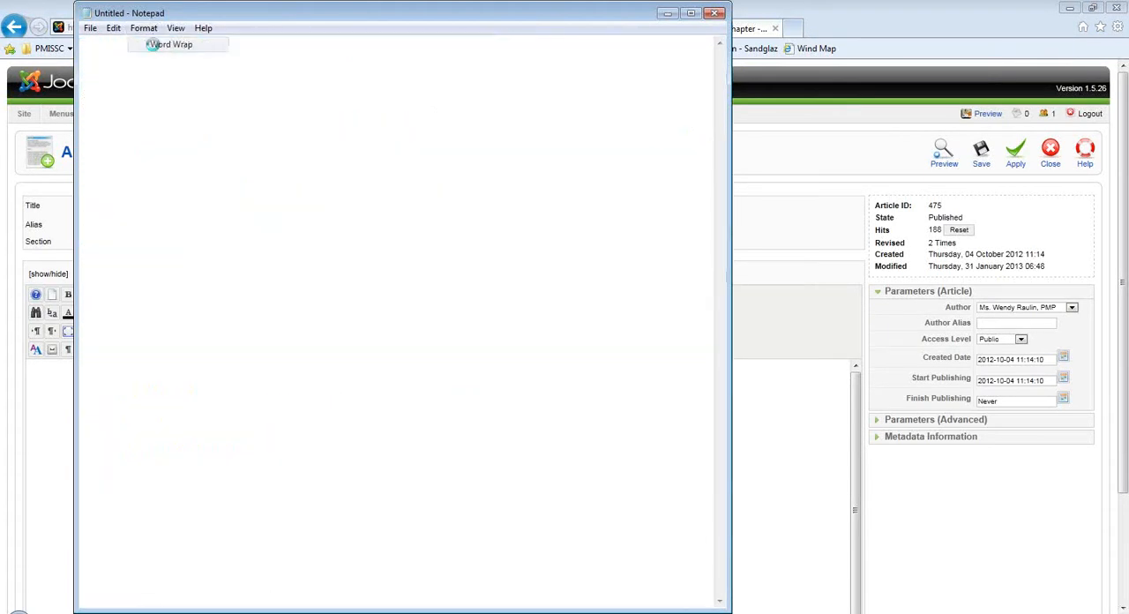
left_click(146, 29)
left_click(152, 44)
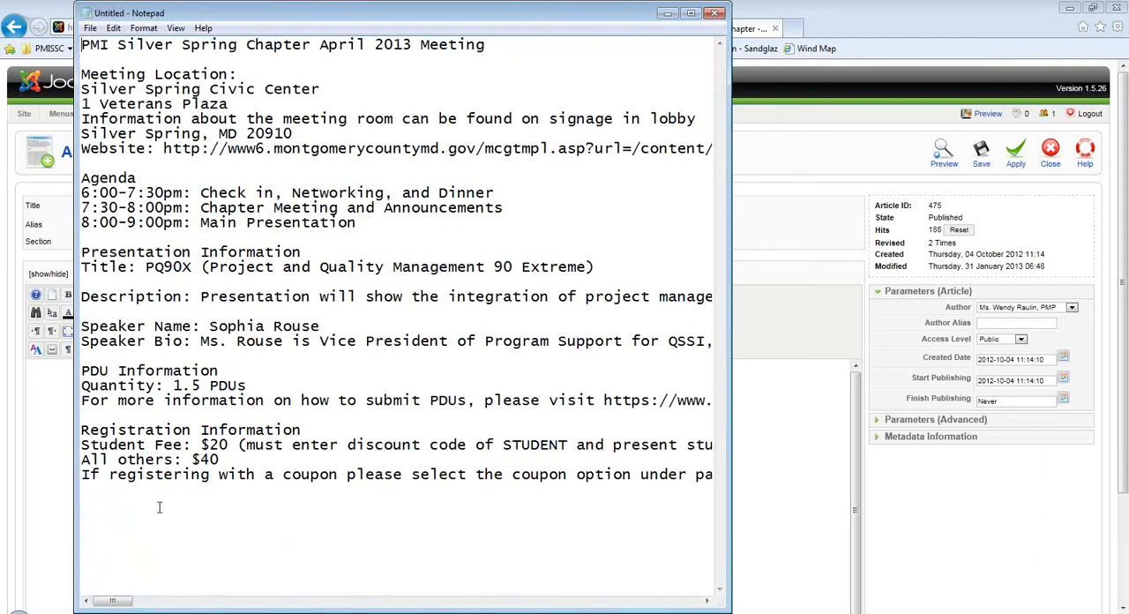
Copy the whole meeting announcement from Notepad and paste it into the empty Joomla article body.
left_click_drag(185, 520, 67, 39)
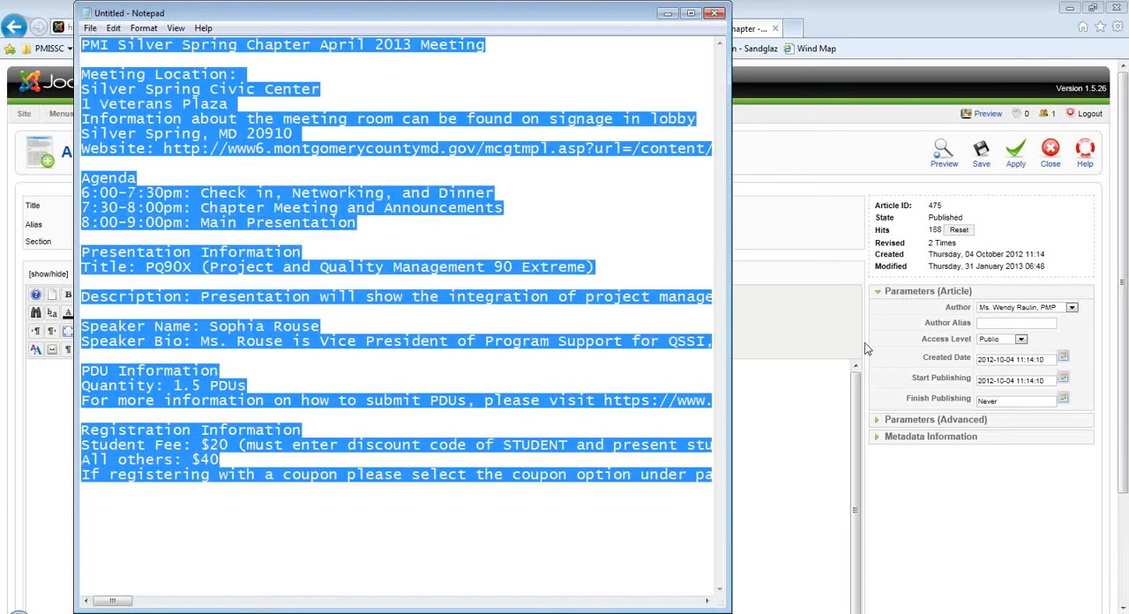
left_click(821, 389)
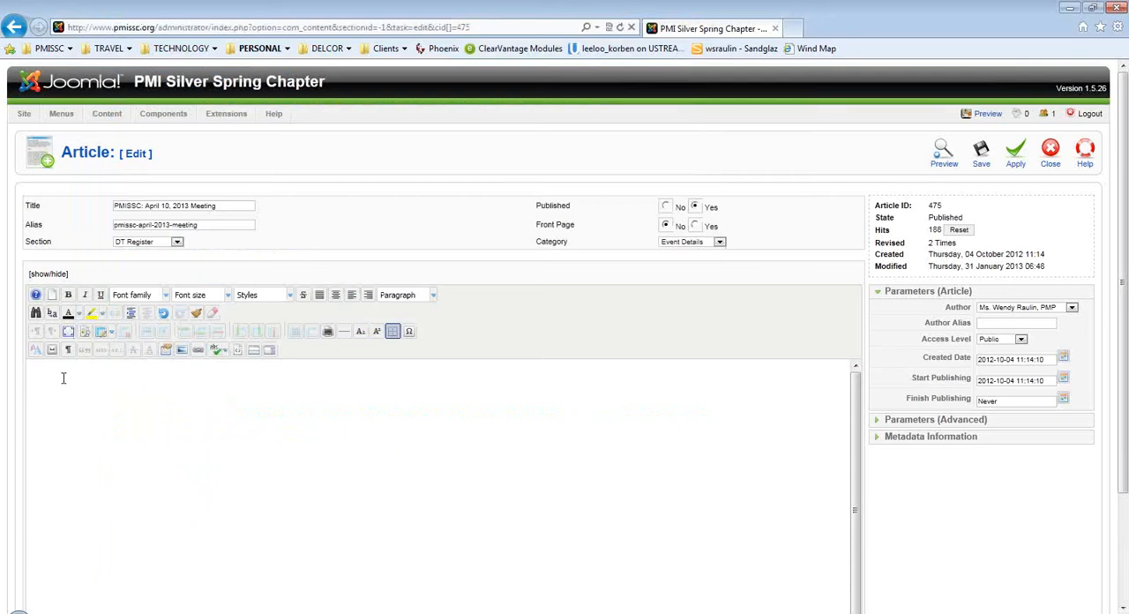
key("ctrl+v")
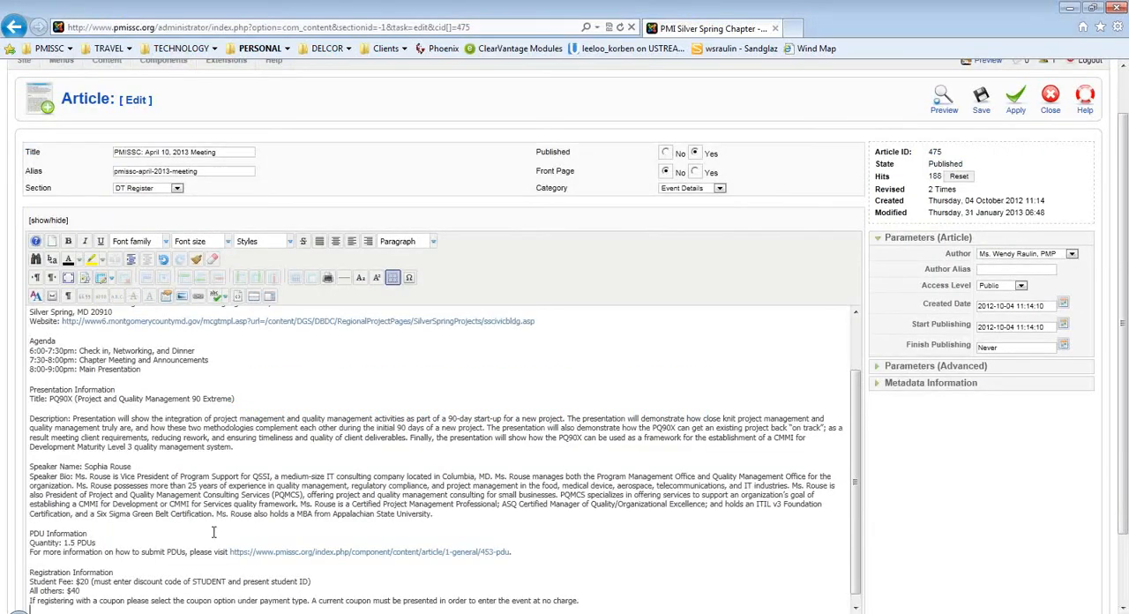
Set the font size of the whole pasted article text to 12pt.
scroll(212, 531, "down", 2)
left_click_drag(581, 502, 31, 201)
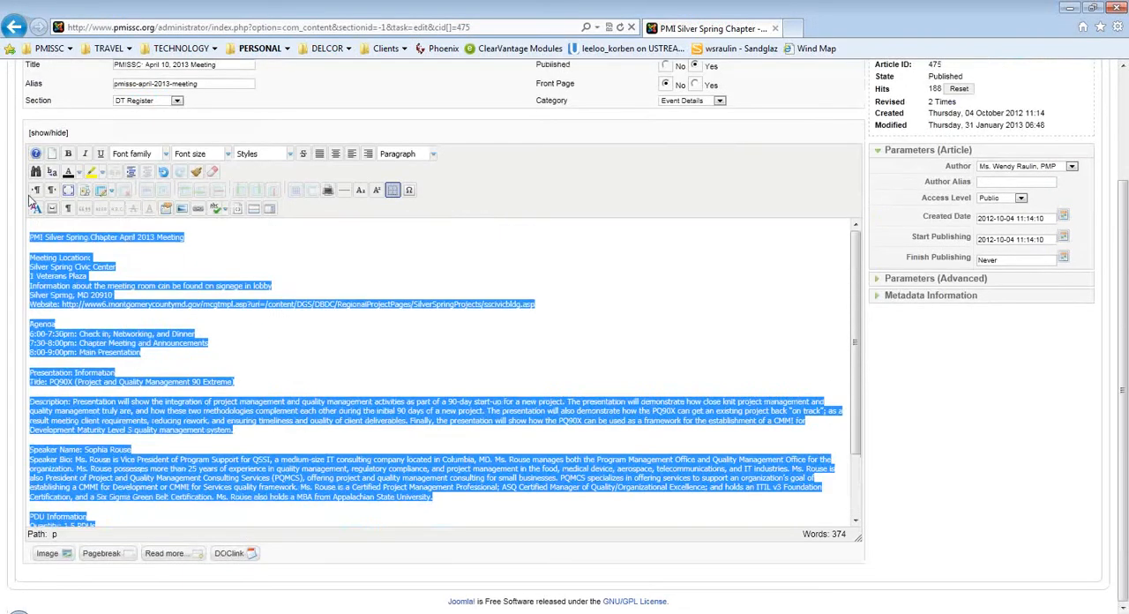
left_click(226, 155)
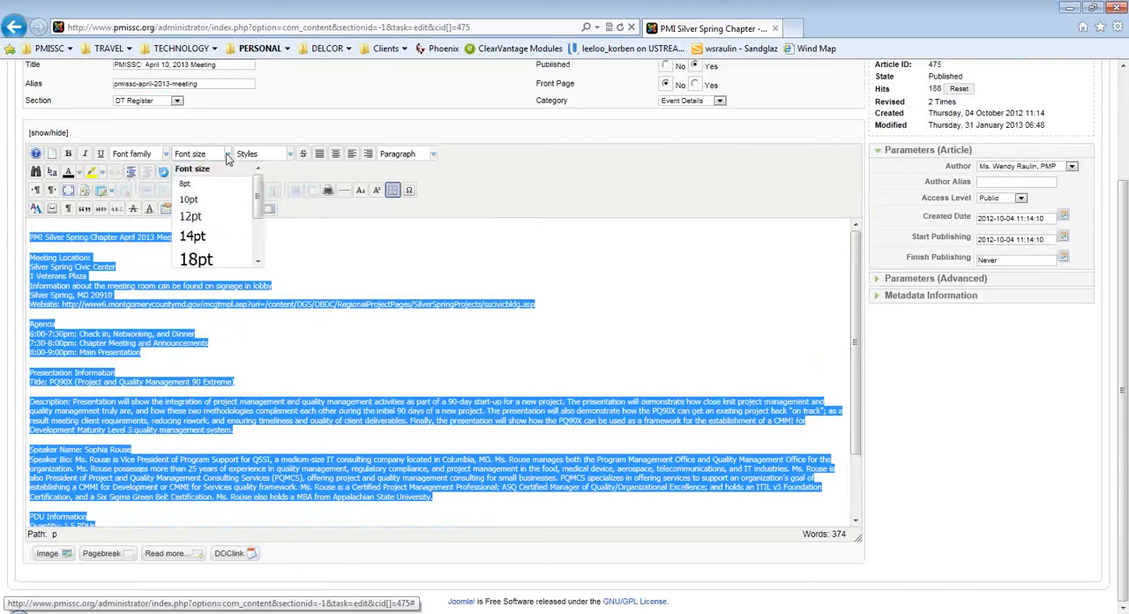
left_click(215, 217)
Bold the title line "PMI Silver Spring Chapter April 2013 Meeting" and the "Meeting Location:" heading.
left_click(271, 242)
left_click_drag(270, 245, 18, 252)
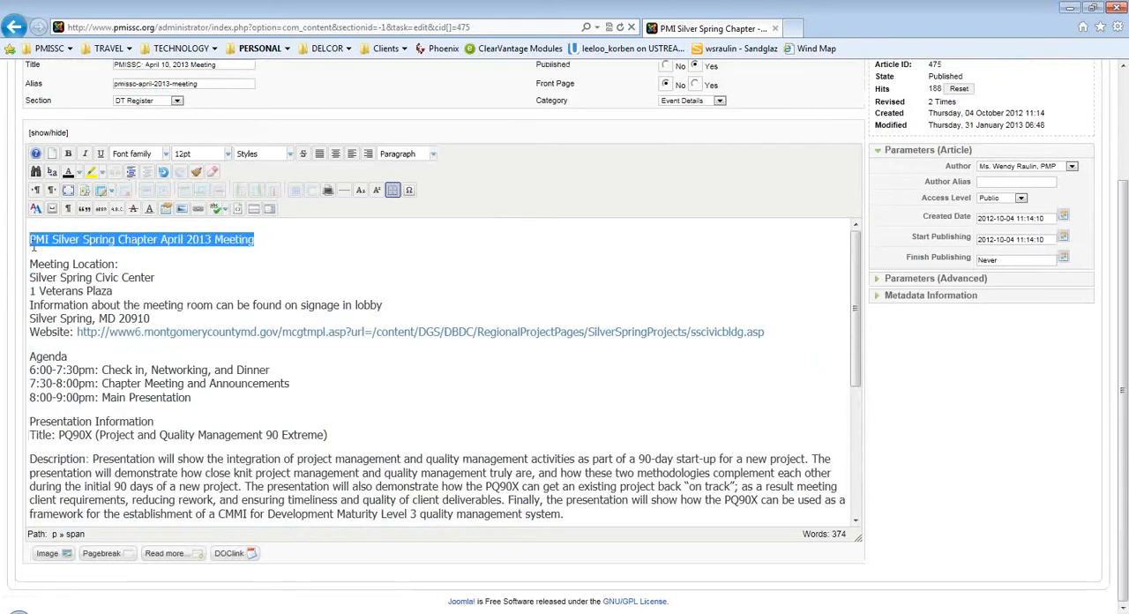
key("ctrl+b")
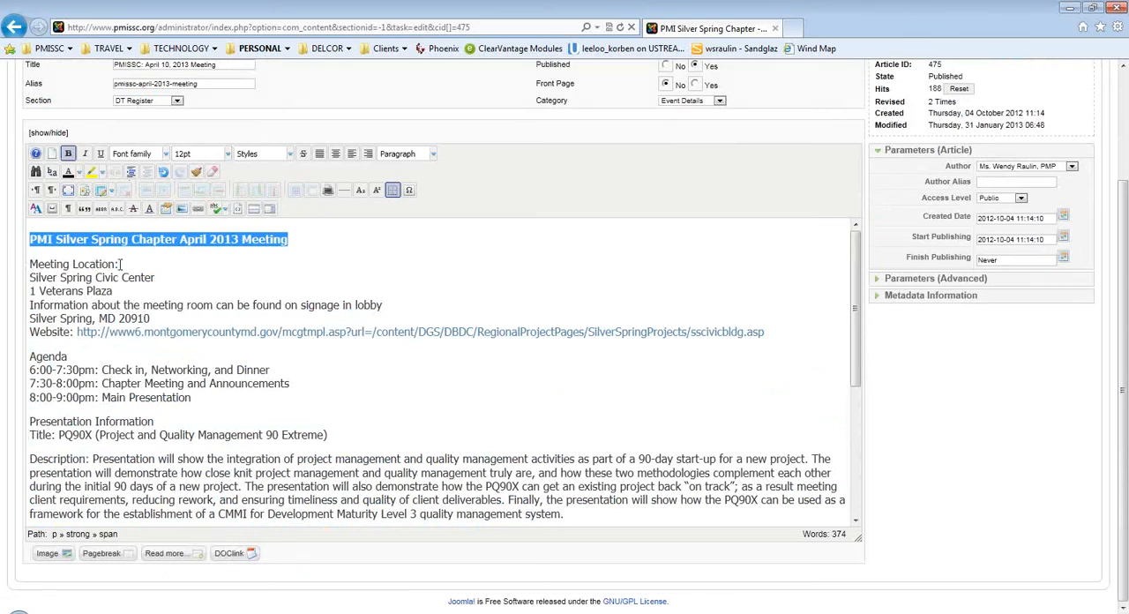
left_click_drag(118, 265, 7, 261)
key("ctrl+b")
Bold the "Agenda" heading above the meeting schedule.
left_click(85, 358)
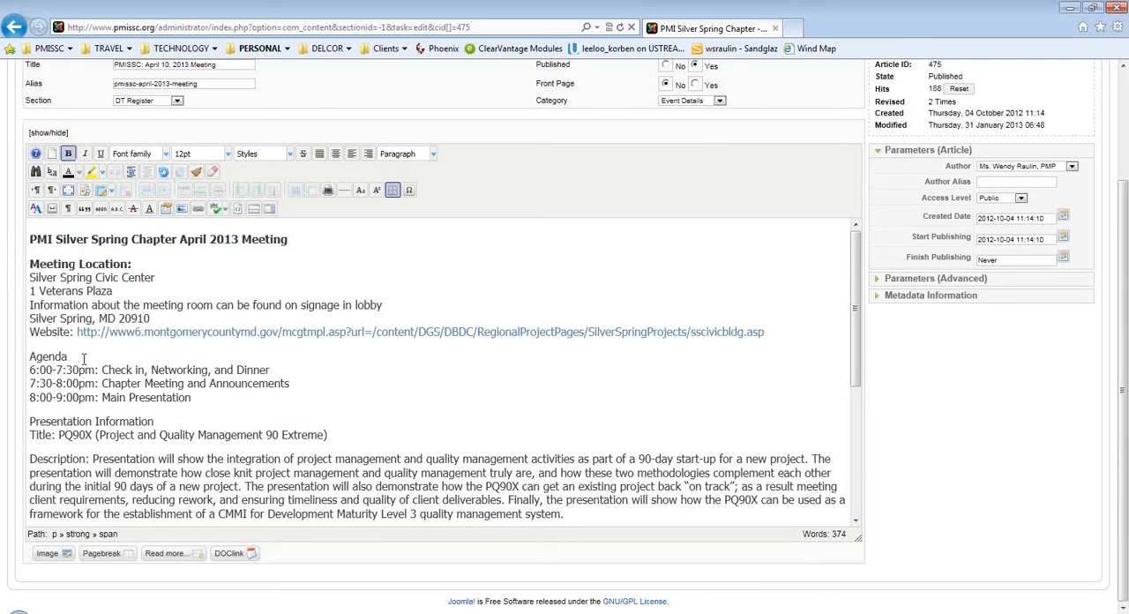
left_click(13, 357)
left_click(73, 355)
left_click(29, 354)
left_click(73, 359)
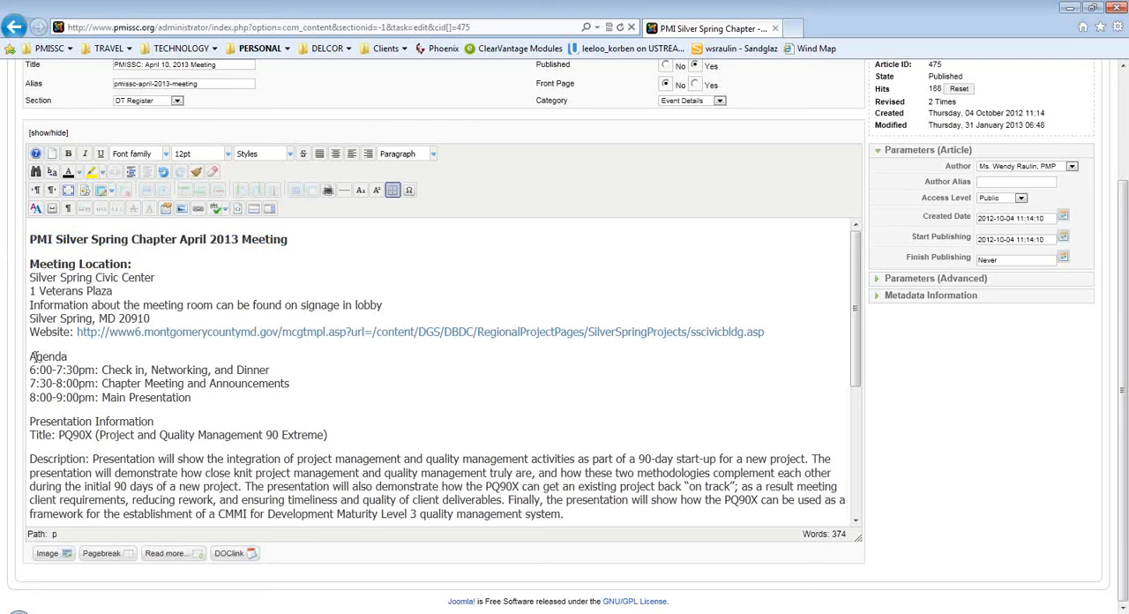
left_click_drag(29, 356, 68, 357)
key("ctrl+b")
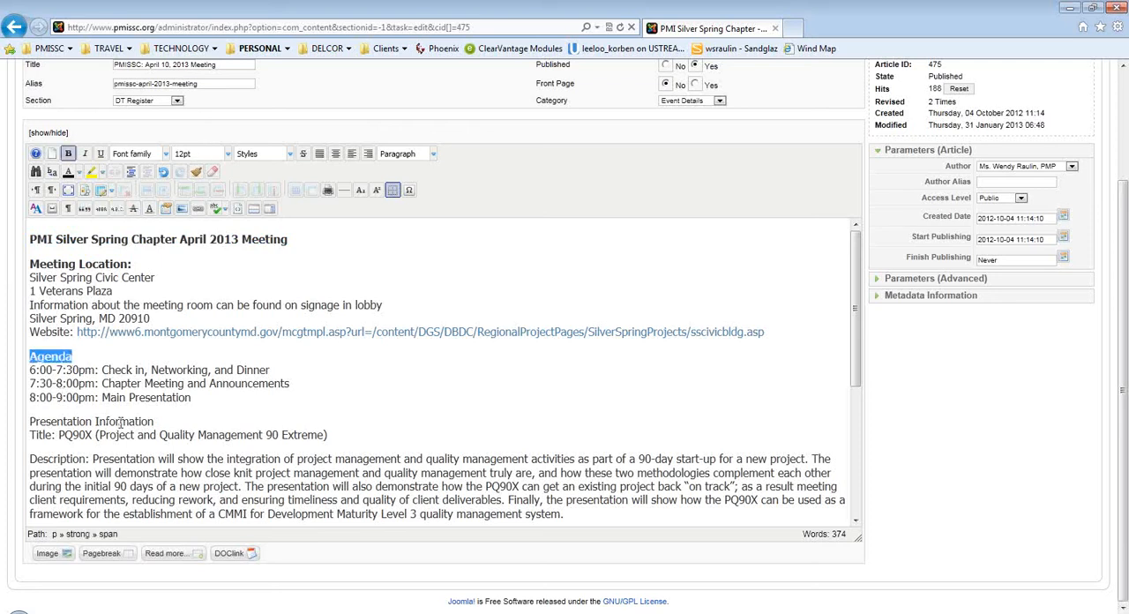
Bold the "Presentation Information" heading, the full presentation Title line and the "Description:" label.
left_click_drag(152, 421, 30, 420)
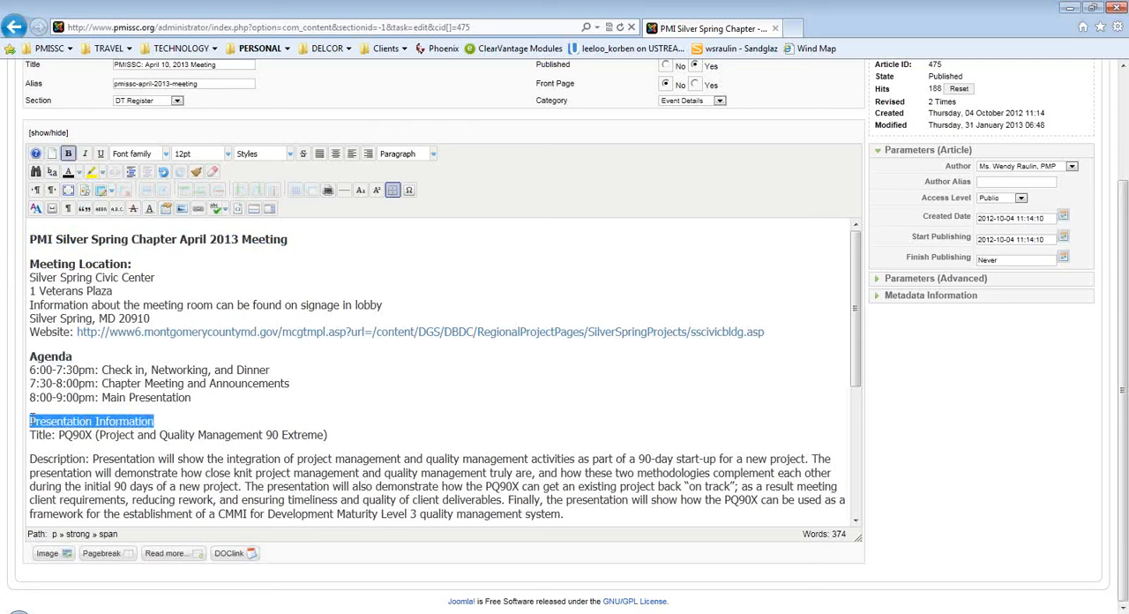
key("ctrl+b")
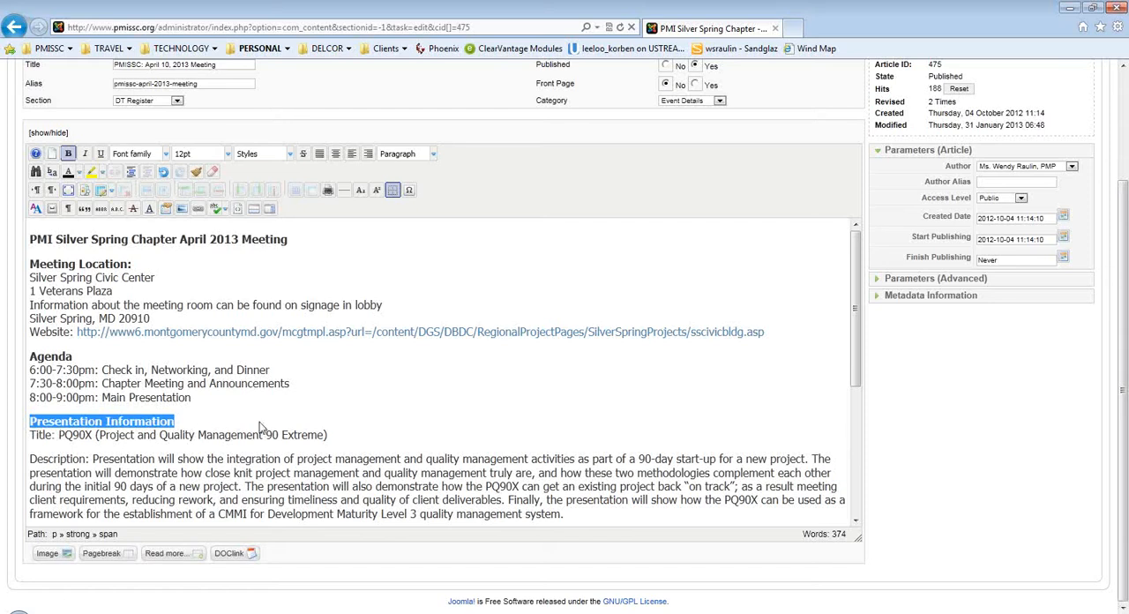
left_click_drag(333, 433, 30, 437)
key("ctrl+b")
left_click(91, 459)
left_click_drag(90, 459, 30, 459)
key("ctrl+b")
Bold the full Speaker Name line and the "Speaker Bio:" label.
scroll(100, 457, "down", 2)
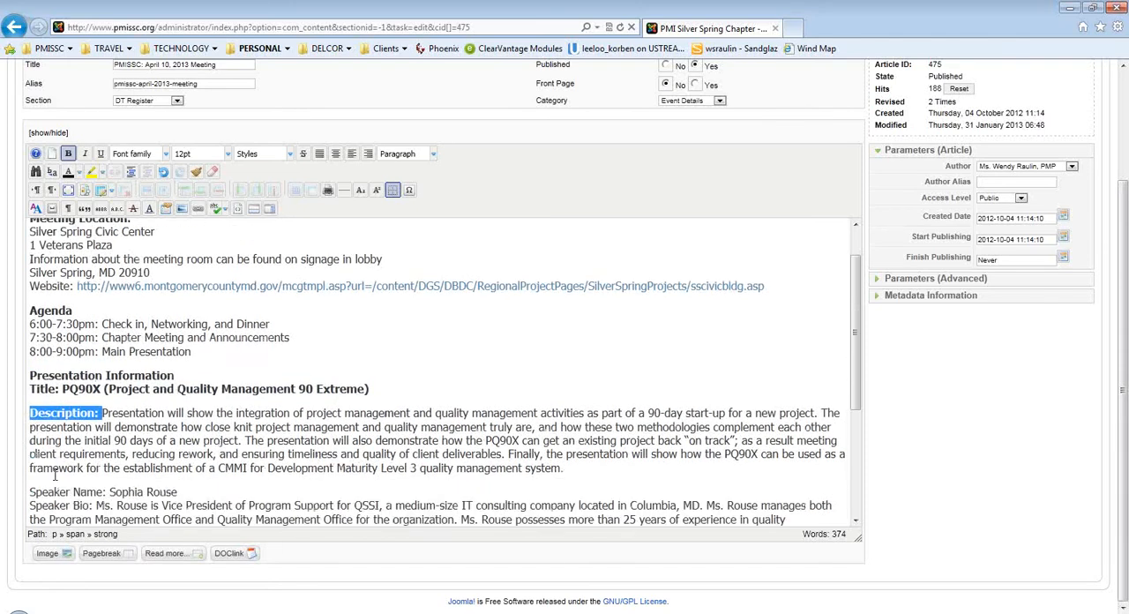
left_click_drag(181, 446, 32, 447)
key("ctrl+b")
left_click_drag(99, 459, 26, 457)
key("ctrl+b")
scroll(61, 458, "down", 3)
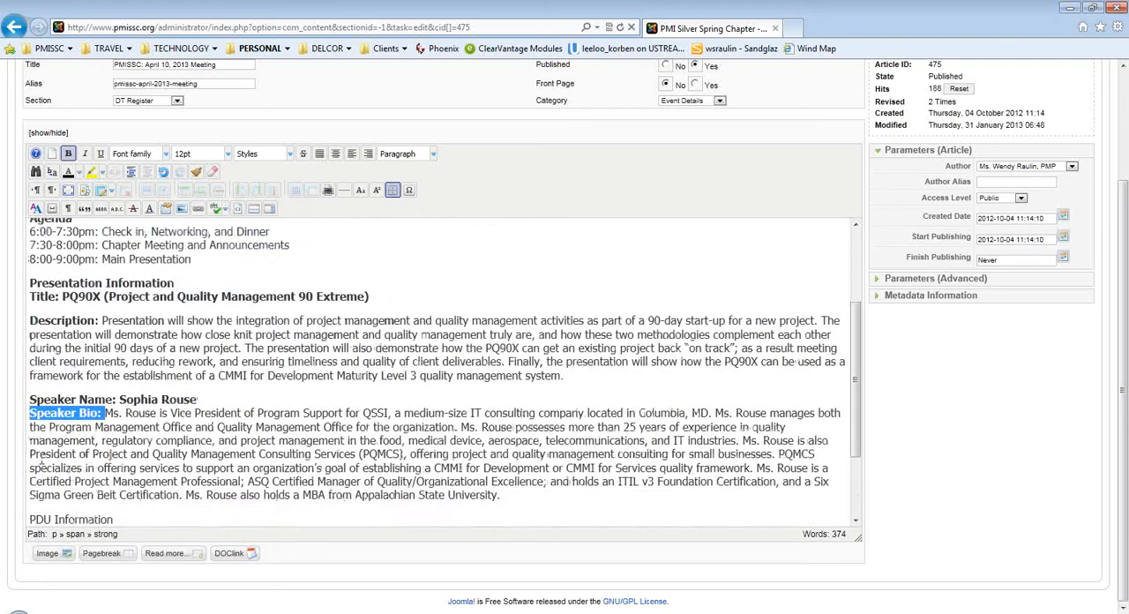
Bold the "PDU Information" and "Registration Information" headings in the article text.
left_click_drag(131, 428, 27, 430)
key("ctrl+b")
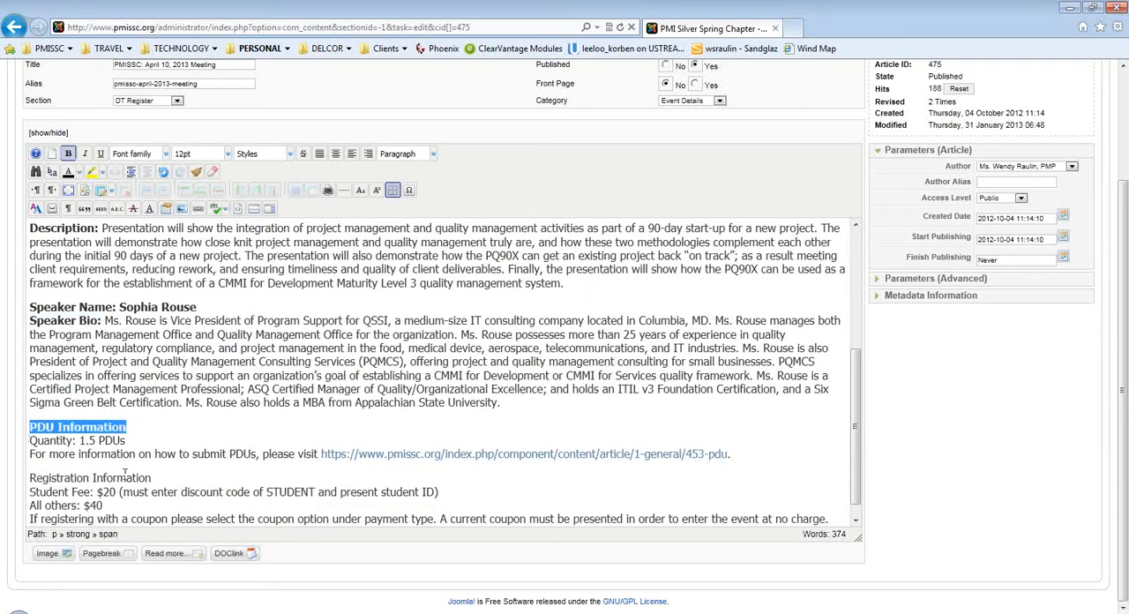
left_click_drag(151, 476, 28, 478)
key("ctrl+b")
Check the article's HTML source and return to the visual editor.
scroll(92, 484, "up", 3)
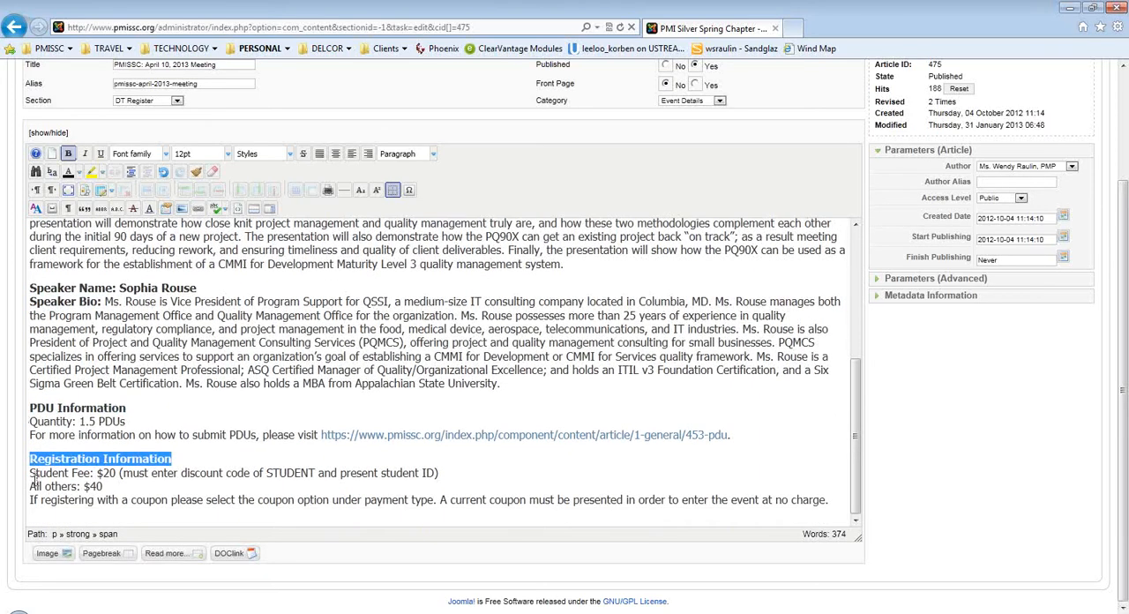
scroll(93, 485, "up", 5)
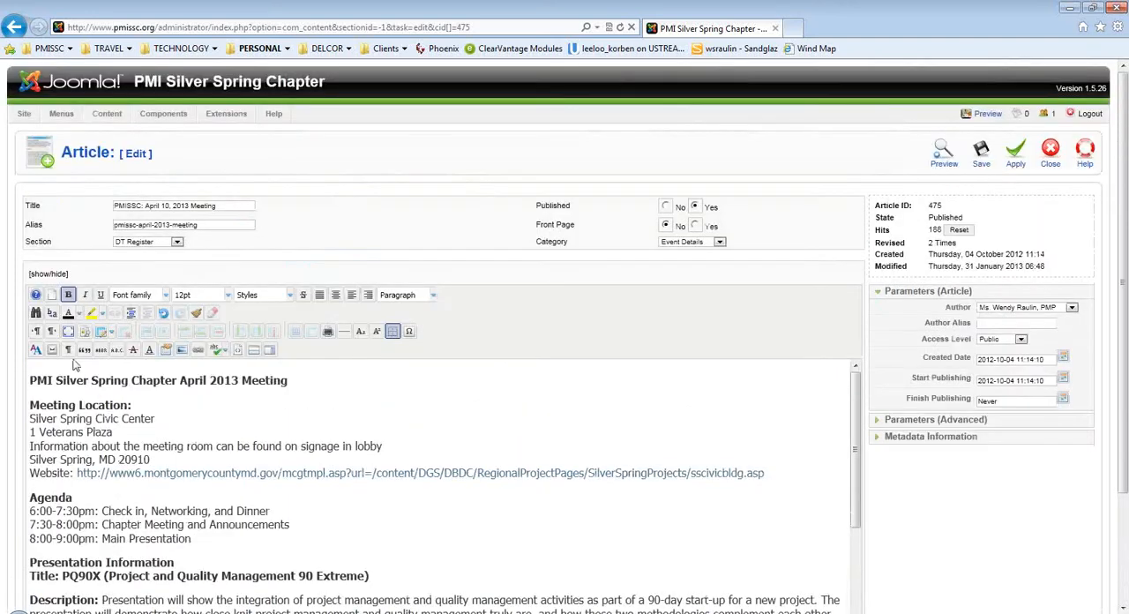
left_click(42, 275)
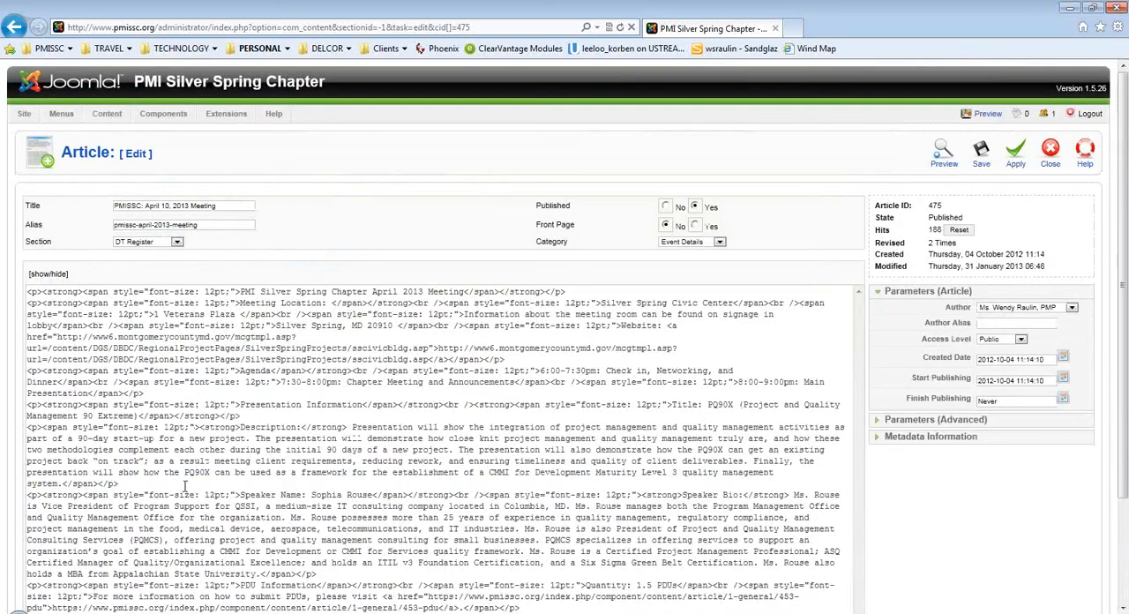
left_click(42, 275)
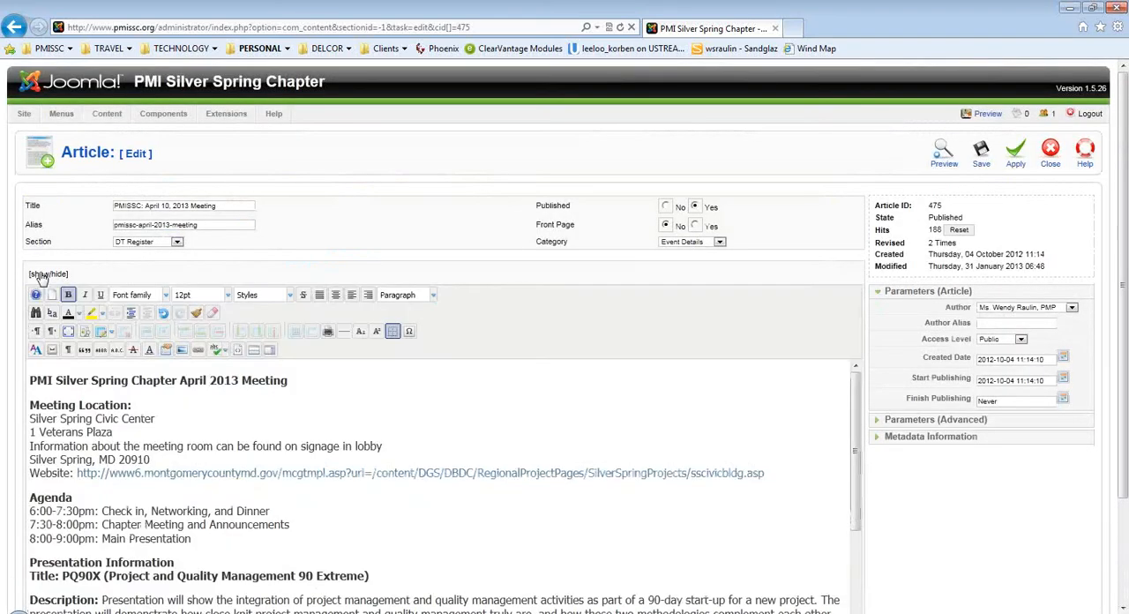
Start inserting an image in front of the Speaker Name line and browse to the speakers image folder.
scroll(236, 457, "down", 5)
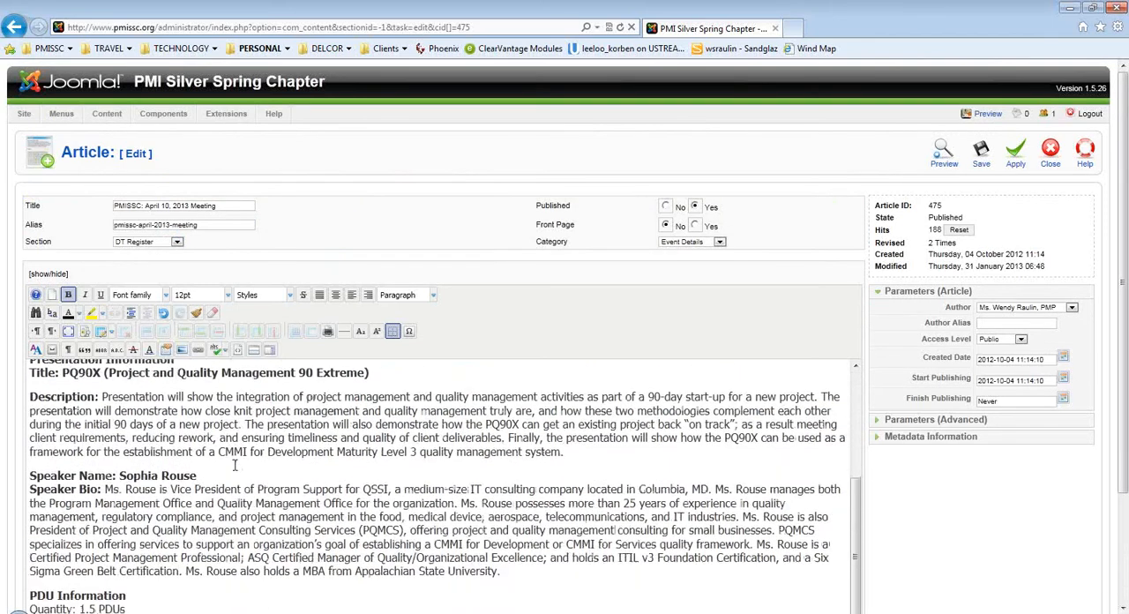
left_click(31, 448)
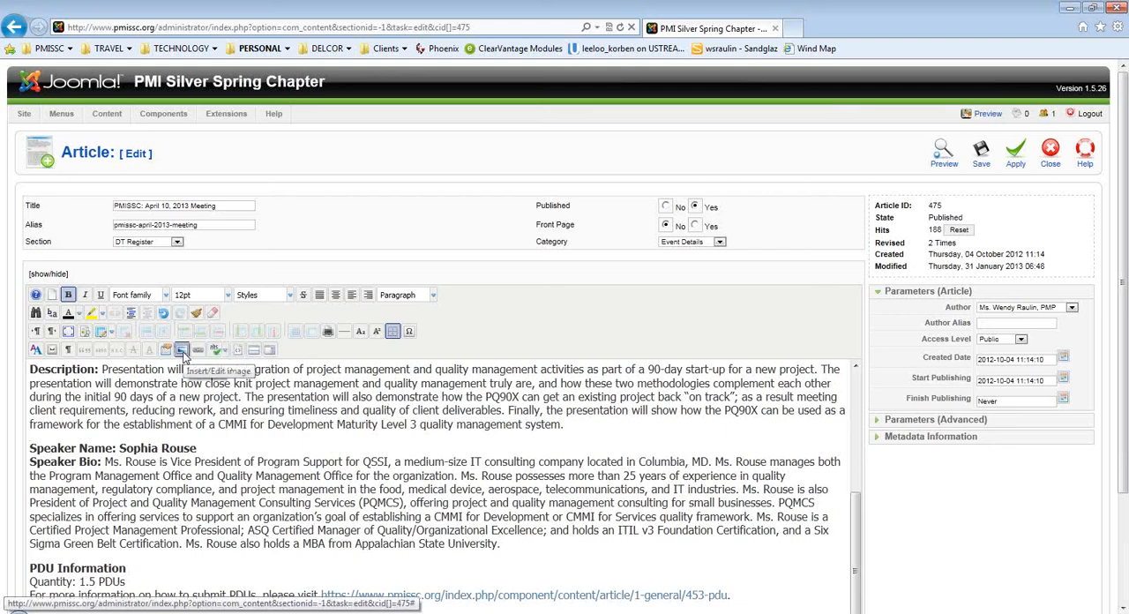
left_click(182, 351)
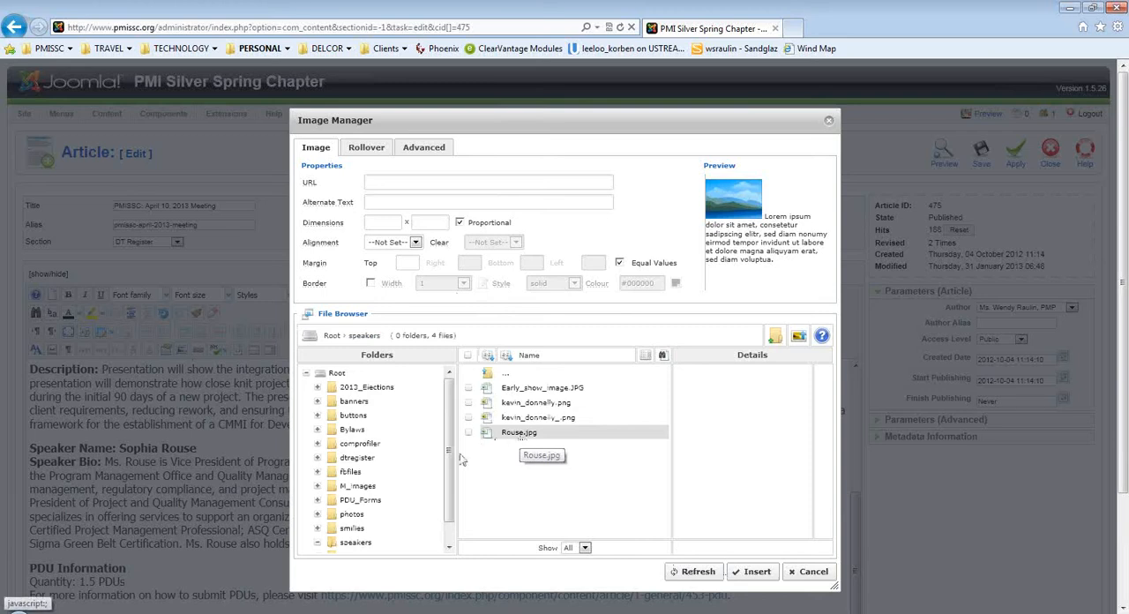
left_click(351, 542)
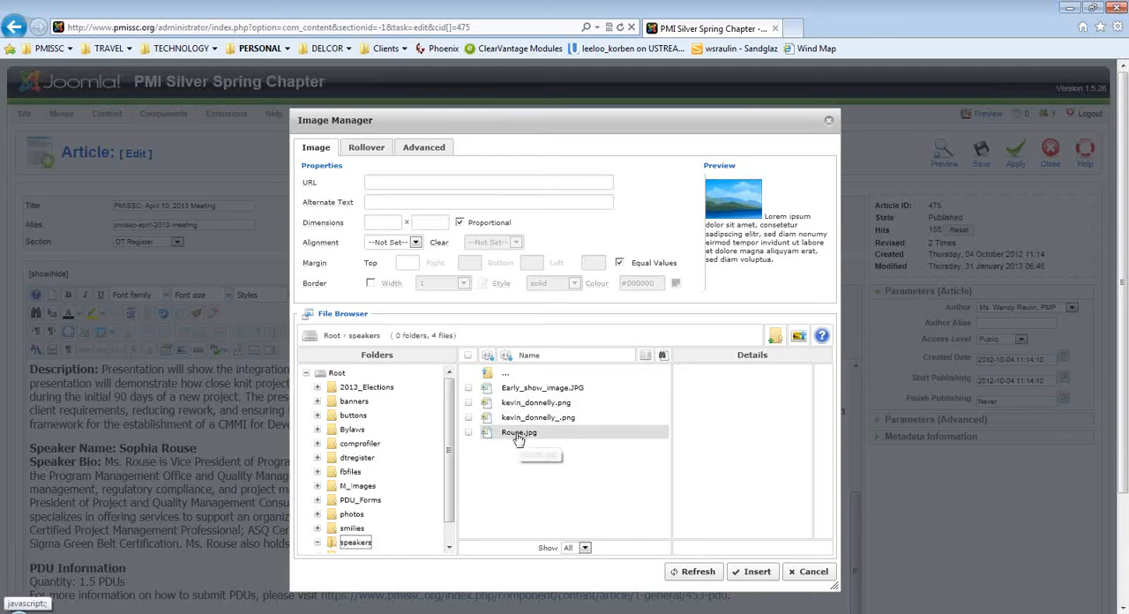
Upload the speaker's JPEG photo from the Desktop into the speakers folder.
left_click(799, 338)
left_click(591, 462)
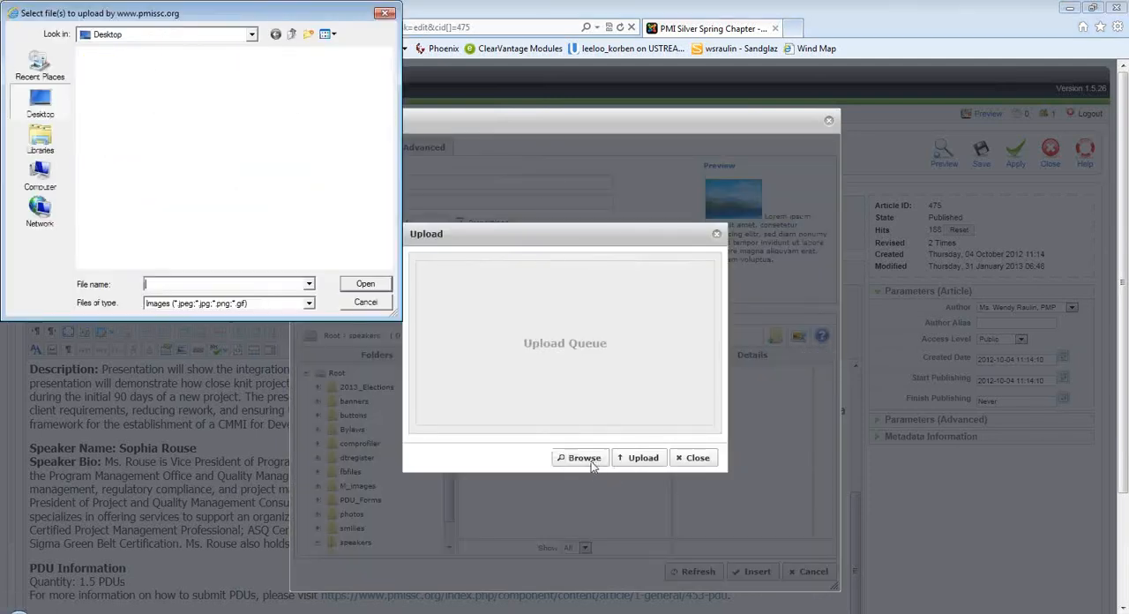
left_click(280, 179)
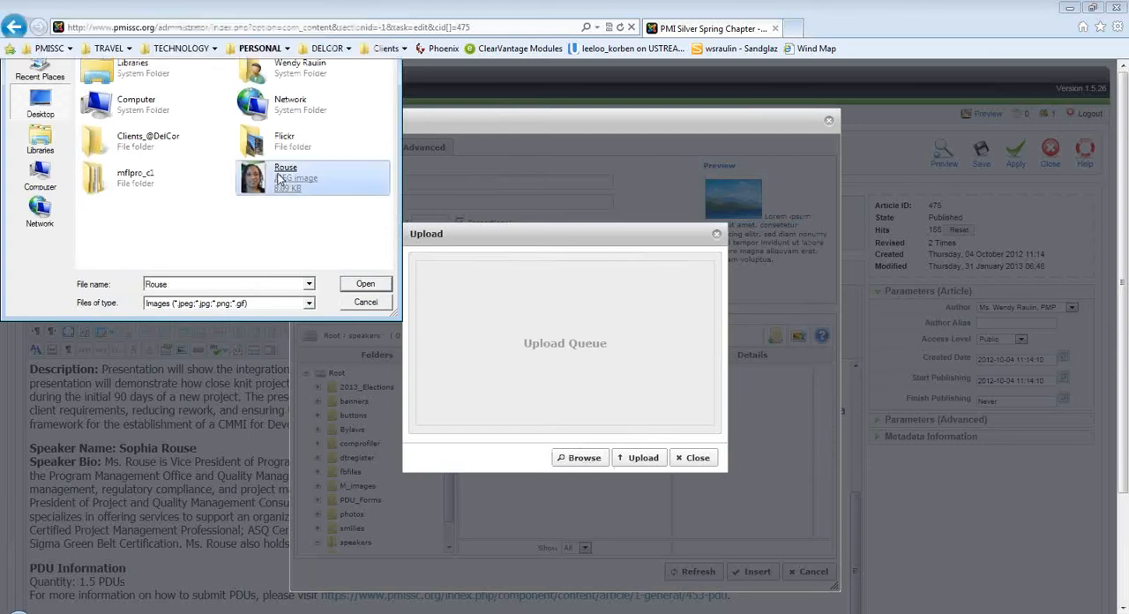
double_click(279, 179)
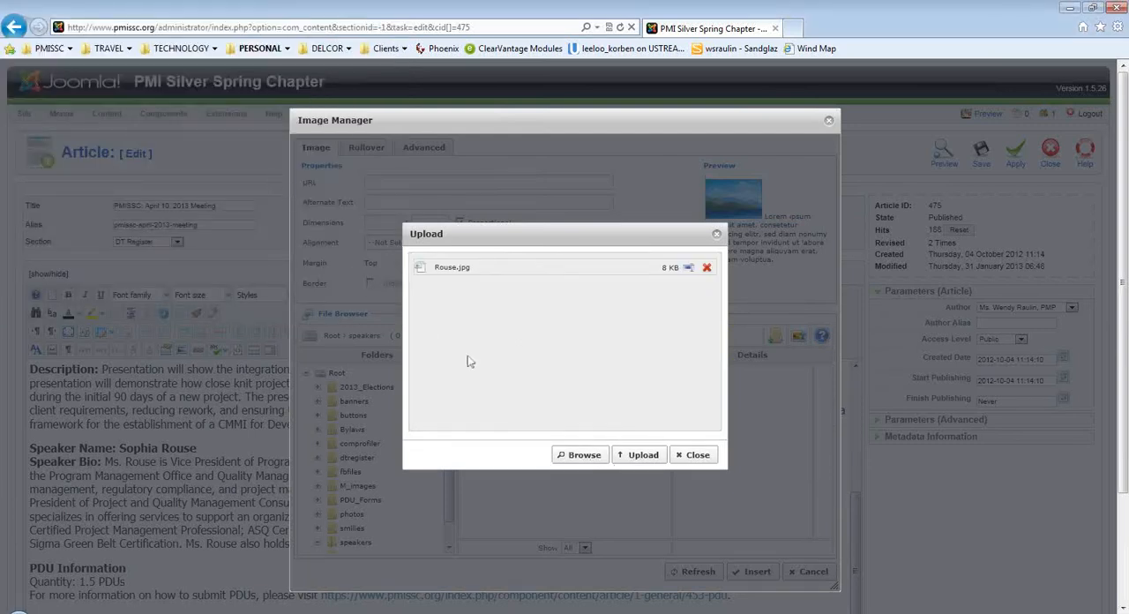
left_click(634, 457)
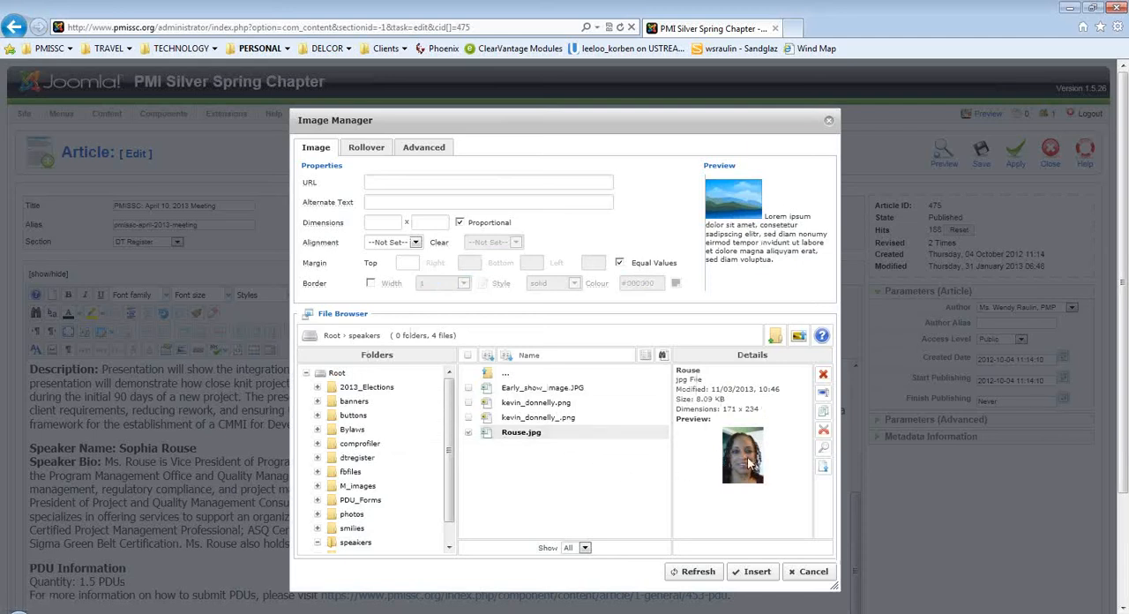
Insert the uploaded speaker photo with Left alignment and a right margin of 5, without equal margins.
left_click(513, 436)
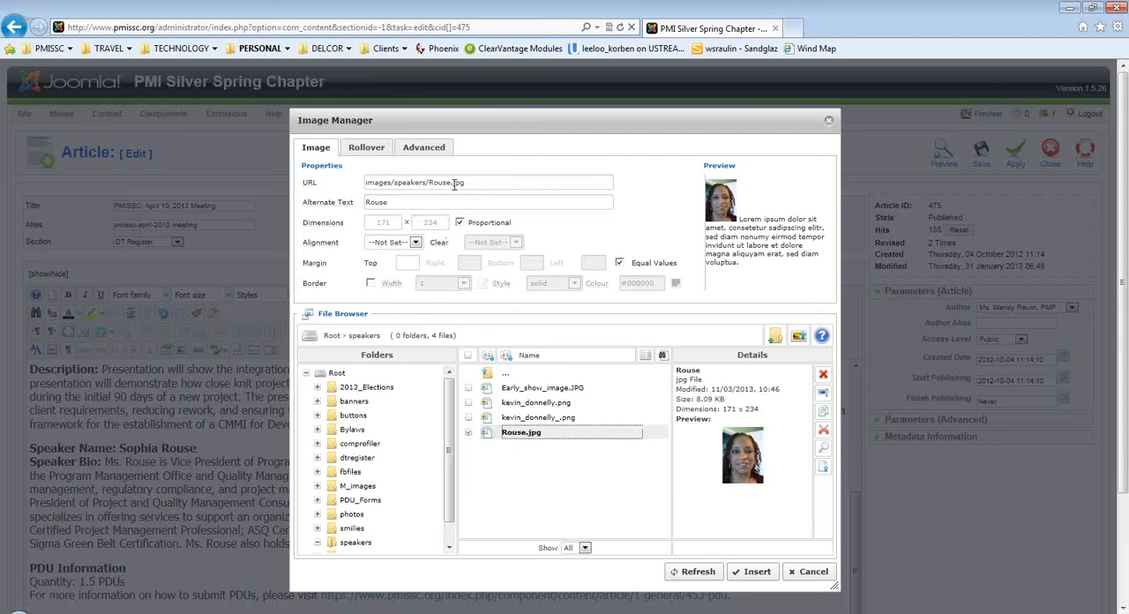
left_click(414, 243)
left_click(399, 262)
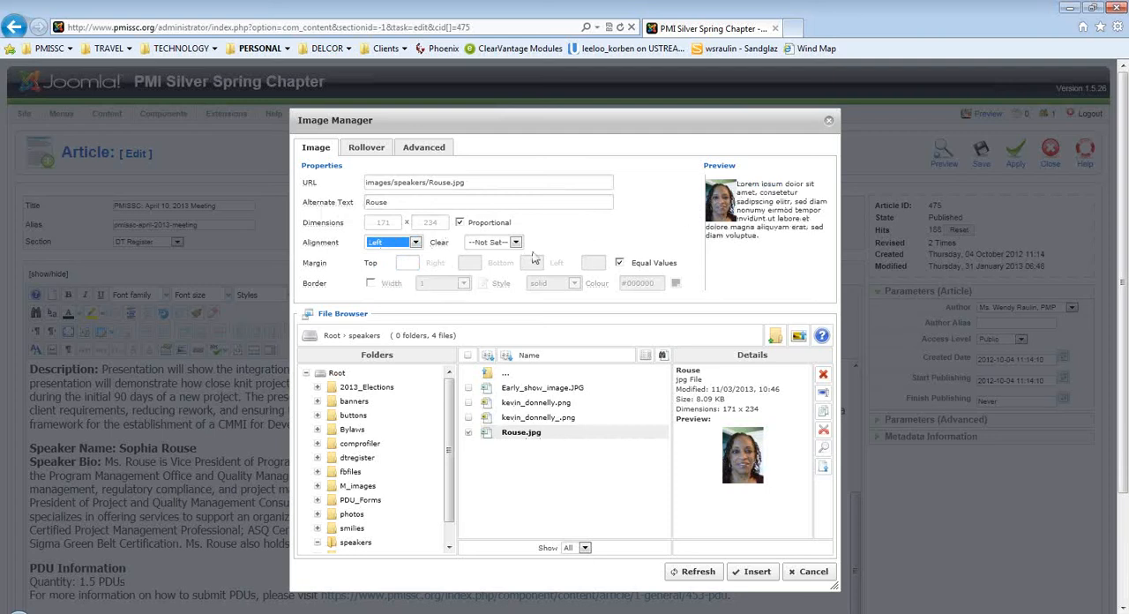
left_click(619, 262)
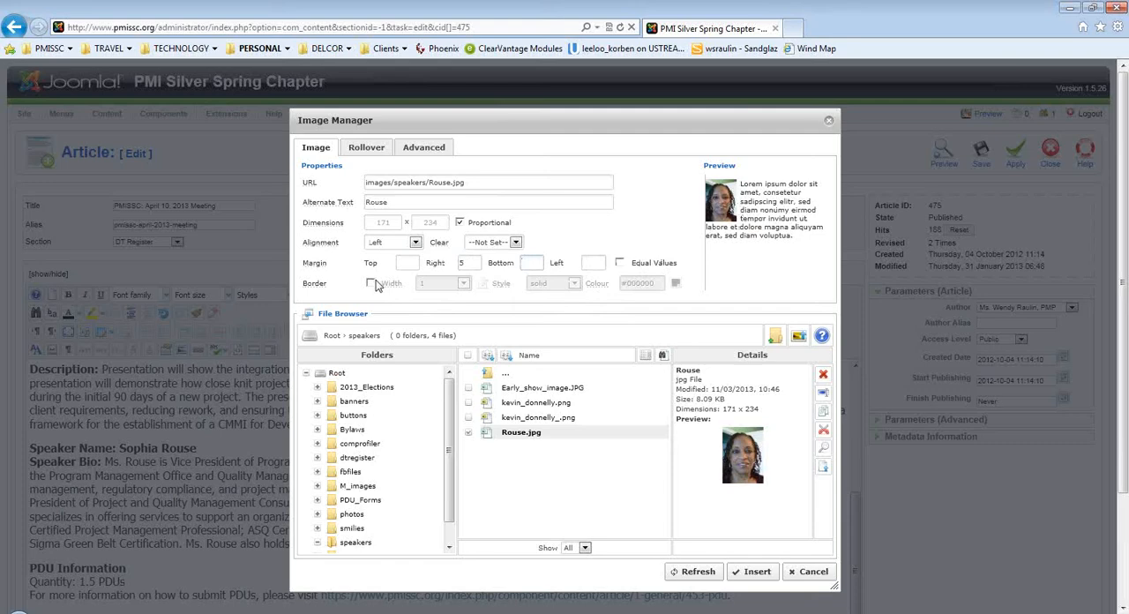
left_click(757, 572)
Resize the inserted speaker photo proportionally to a height of 190.
scroll(343, 507, "down", 3)
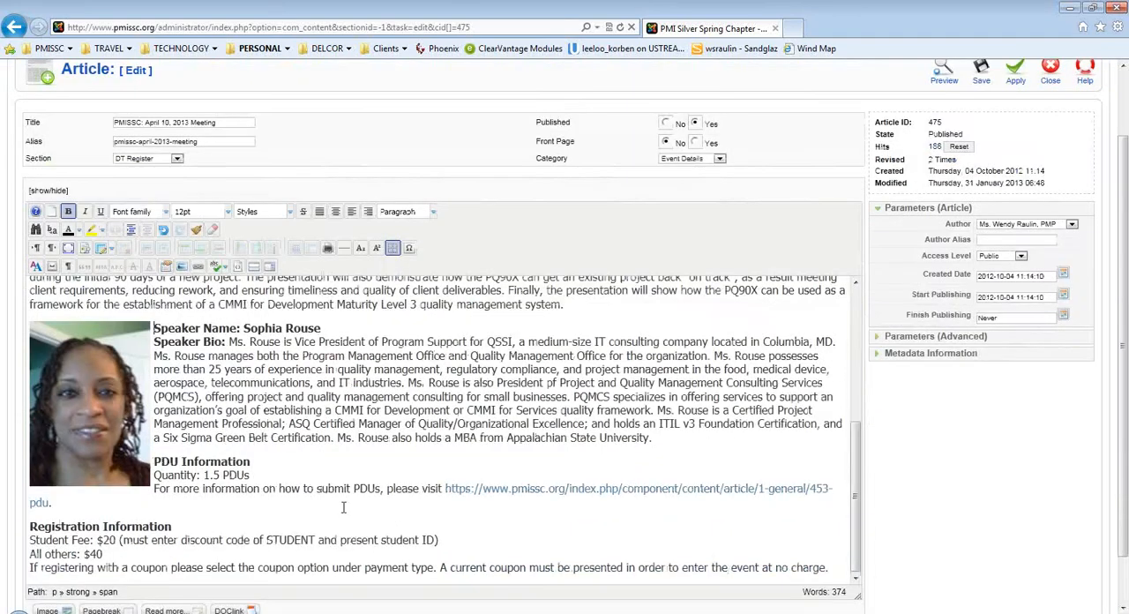
left_click(122, 413)
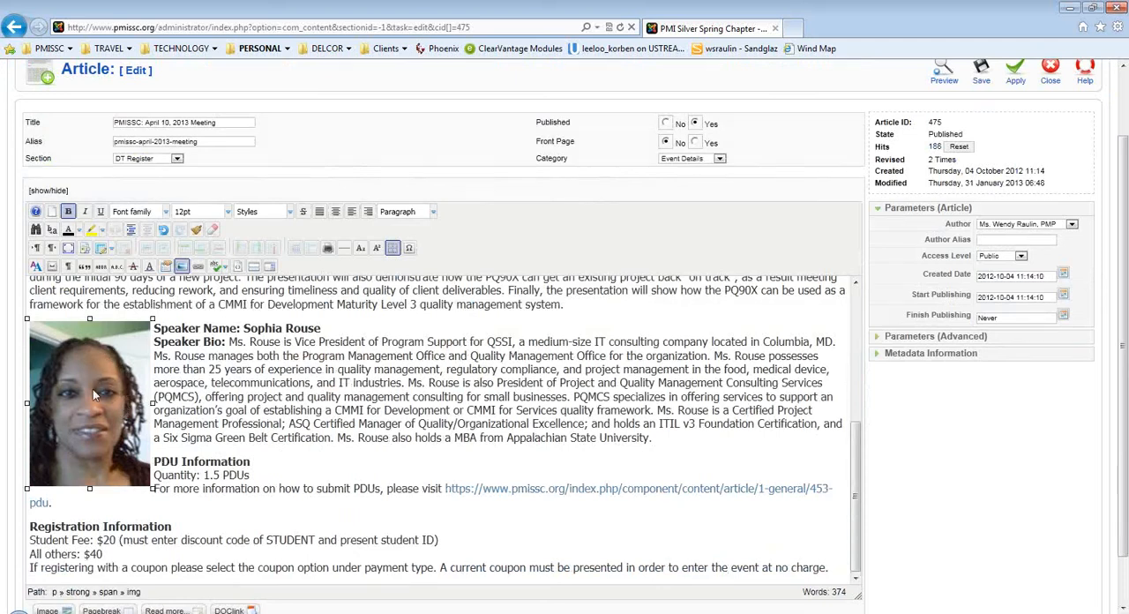
right_click(92, 389)
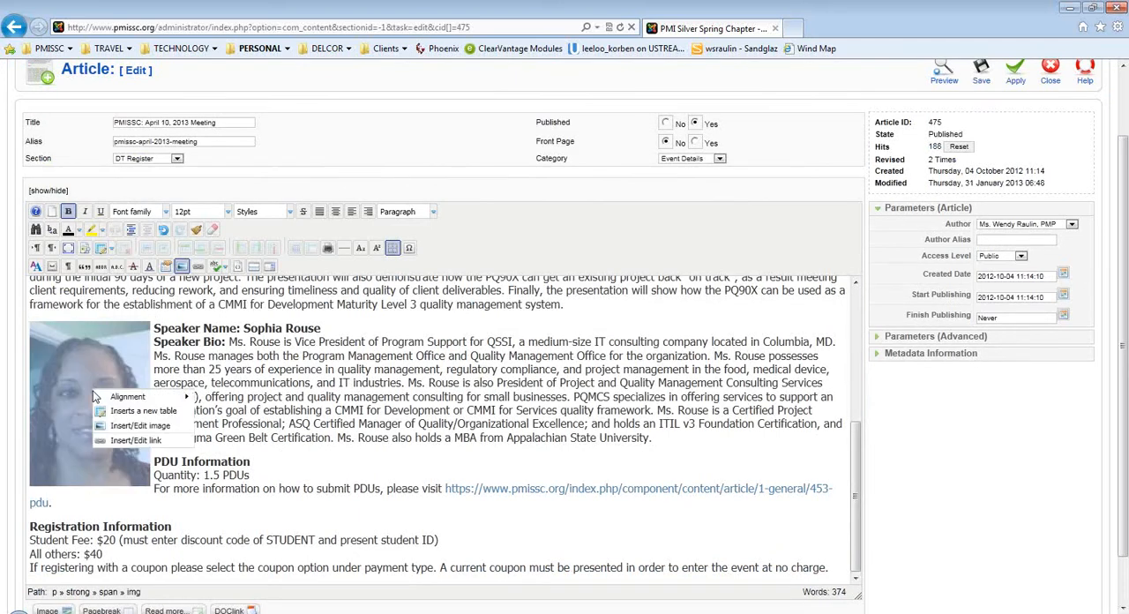
left_click(131, 426)
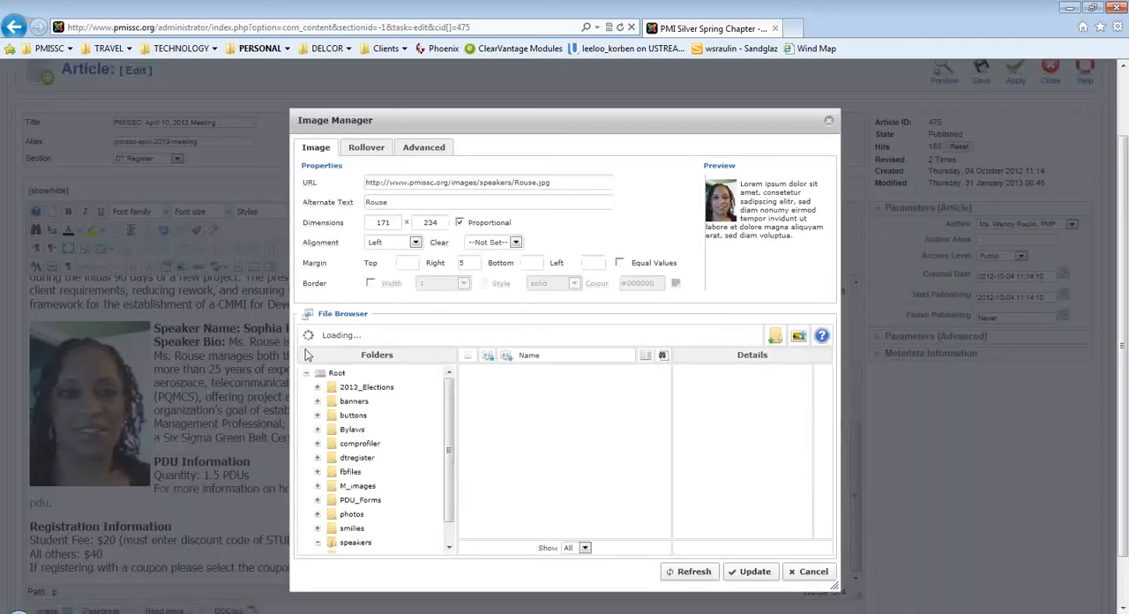
left_click_drag(443, 224, 402, 226)
type("190")
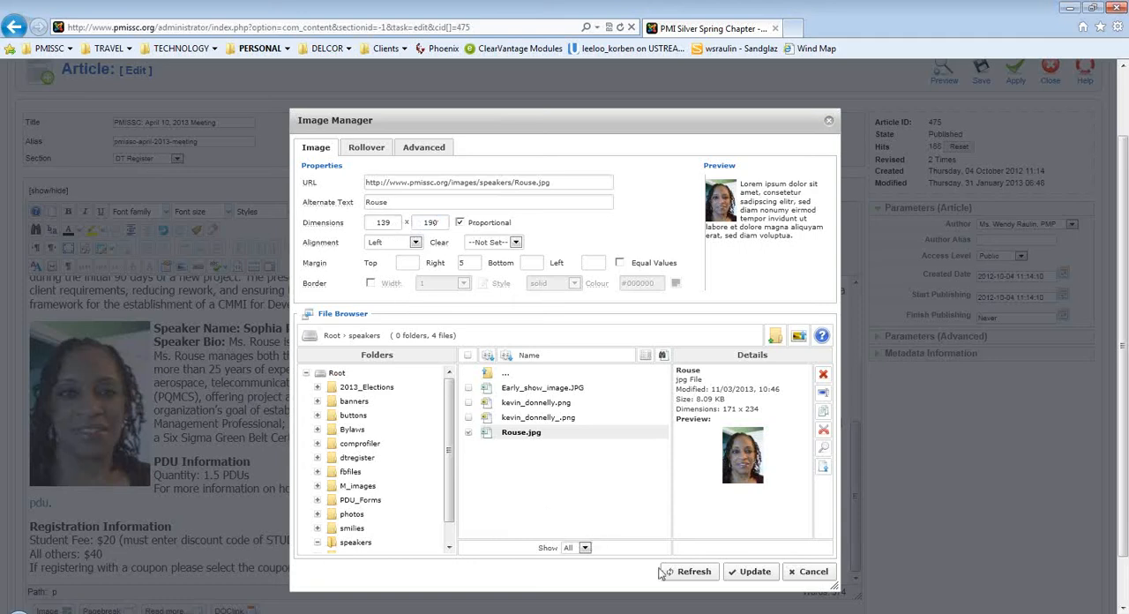
left_click(742, 572)
Add a new paragraph after the end of the speaker bio to push the PDU Information section below the photo.
left_click(286, 456)
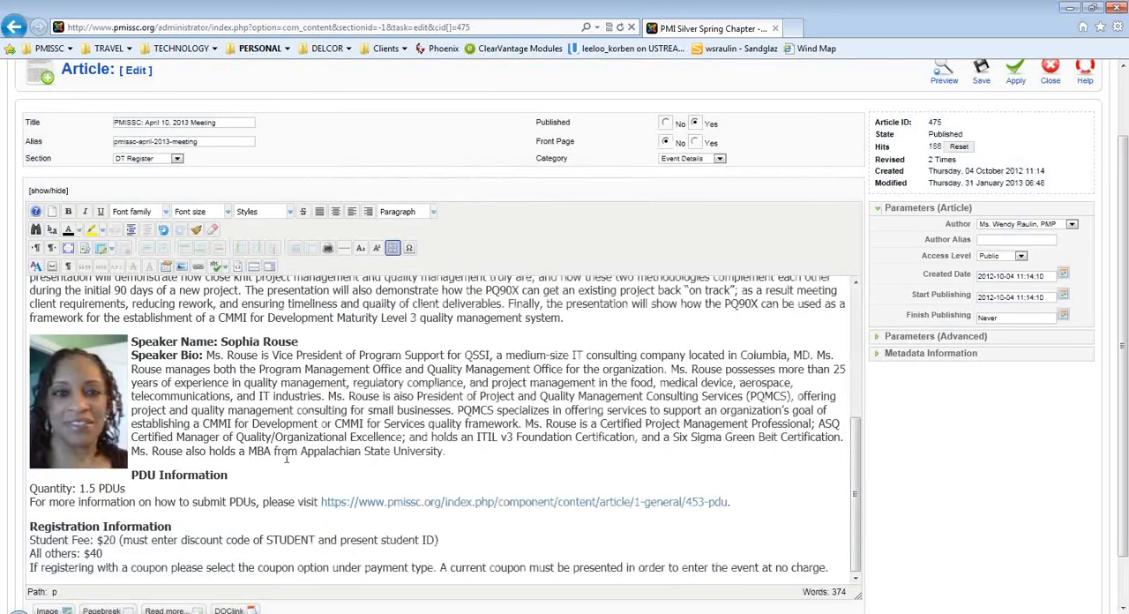
left_click(449, 450)
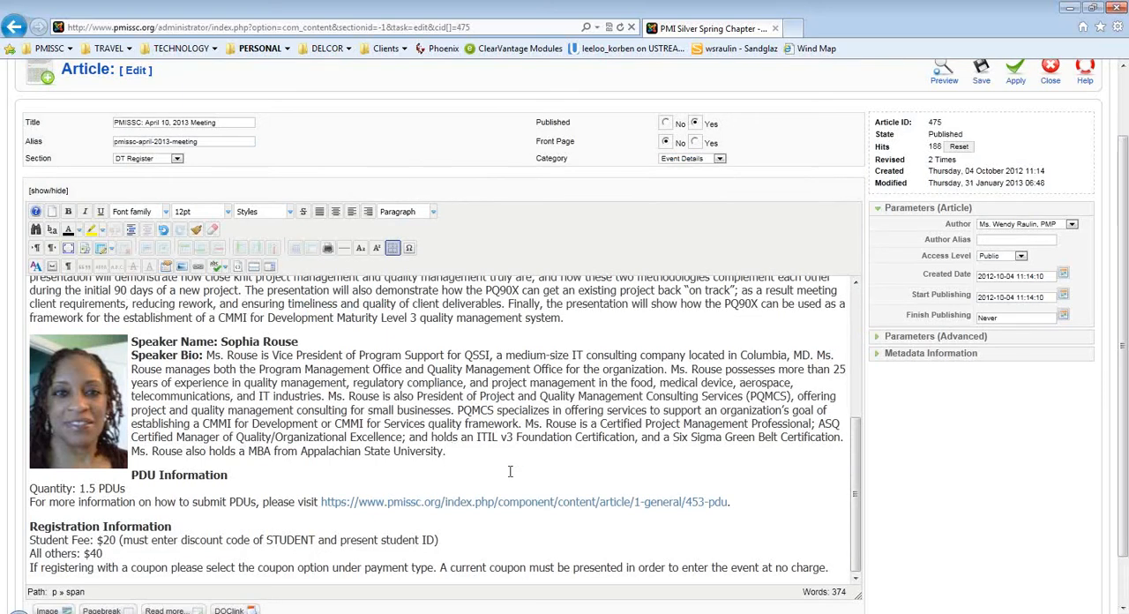
key("Return")
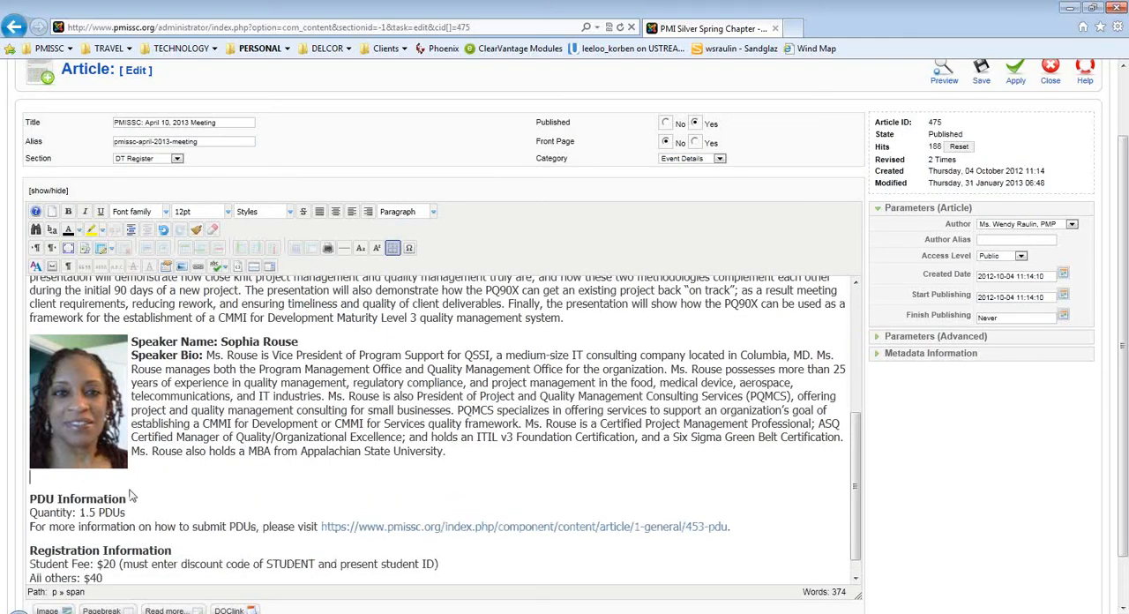
Review the formatted article from the agenda to the PDU section and save it.
scroll(157, 509, "up", 10)
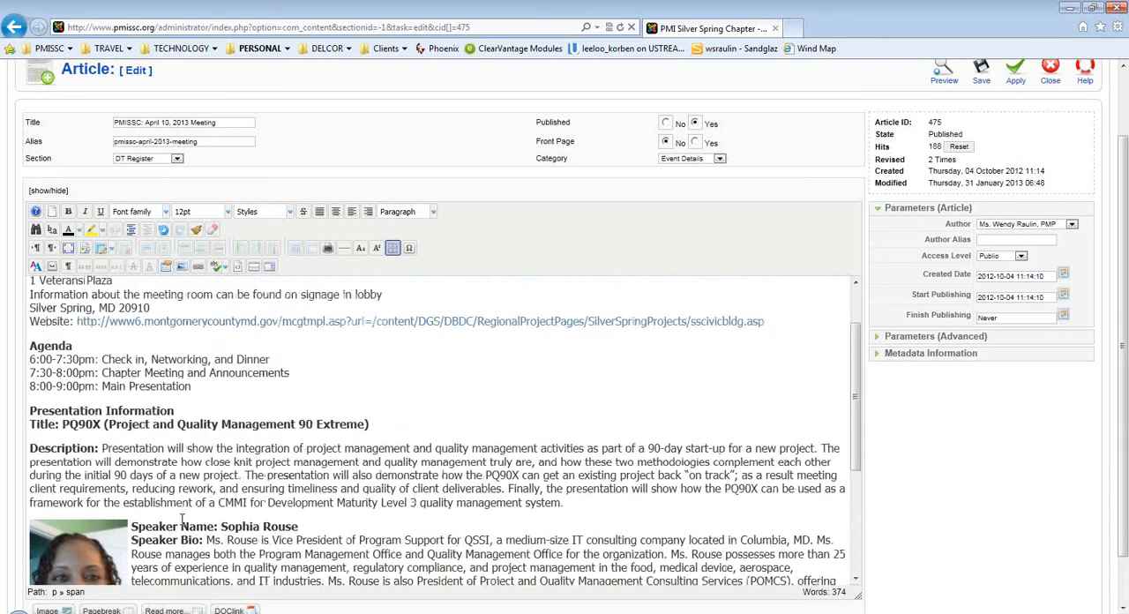
scroll(203, 526, "down", 10)
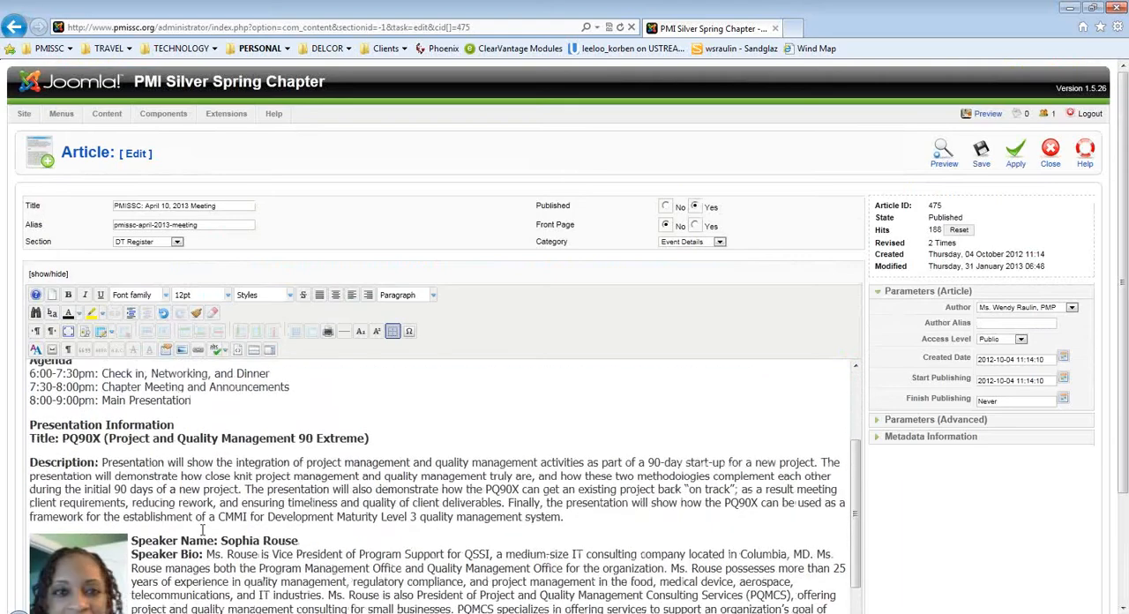
scroll(201, 534, "up", 5)
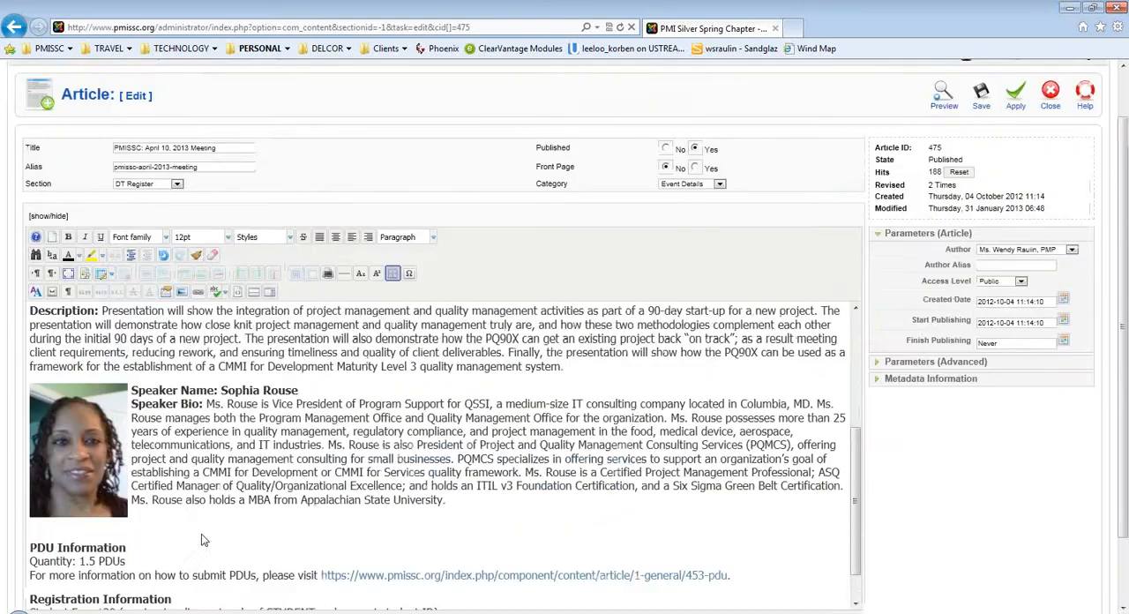
left_click(984, 96)
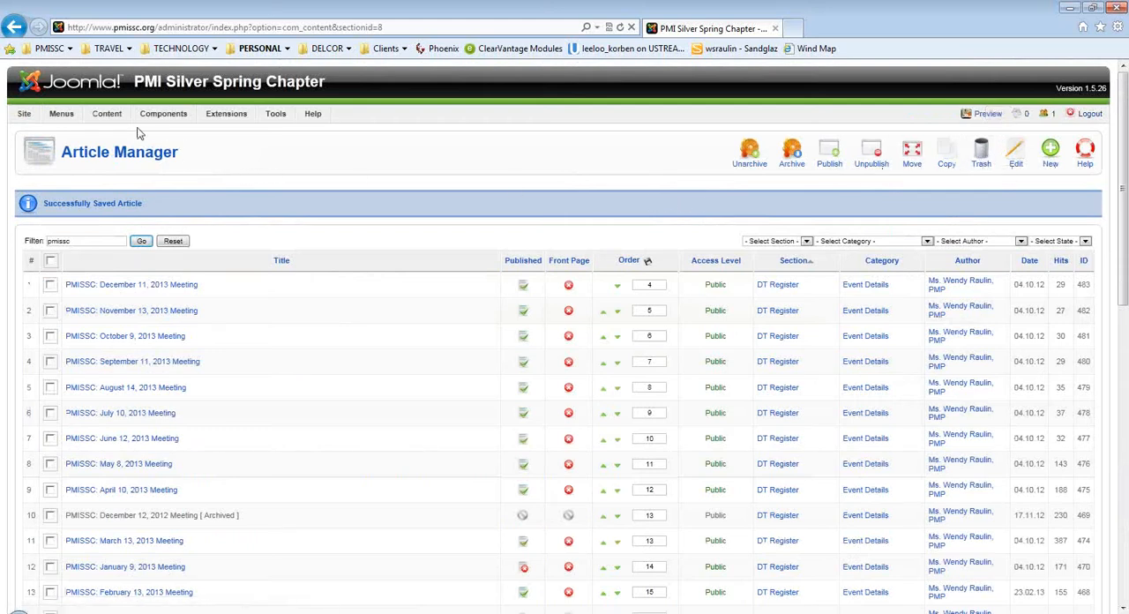
Open the event management list of the DT Register component.
mouse_move(166, 122)
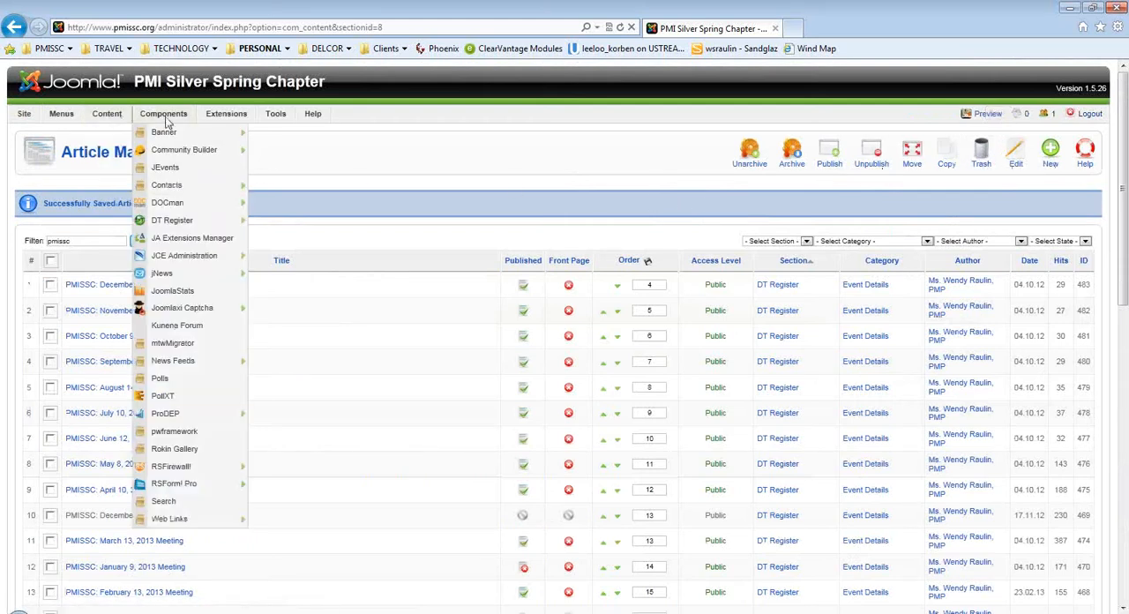
mouse_move(174, 227)
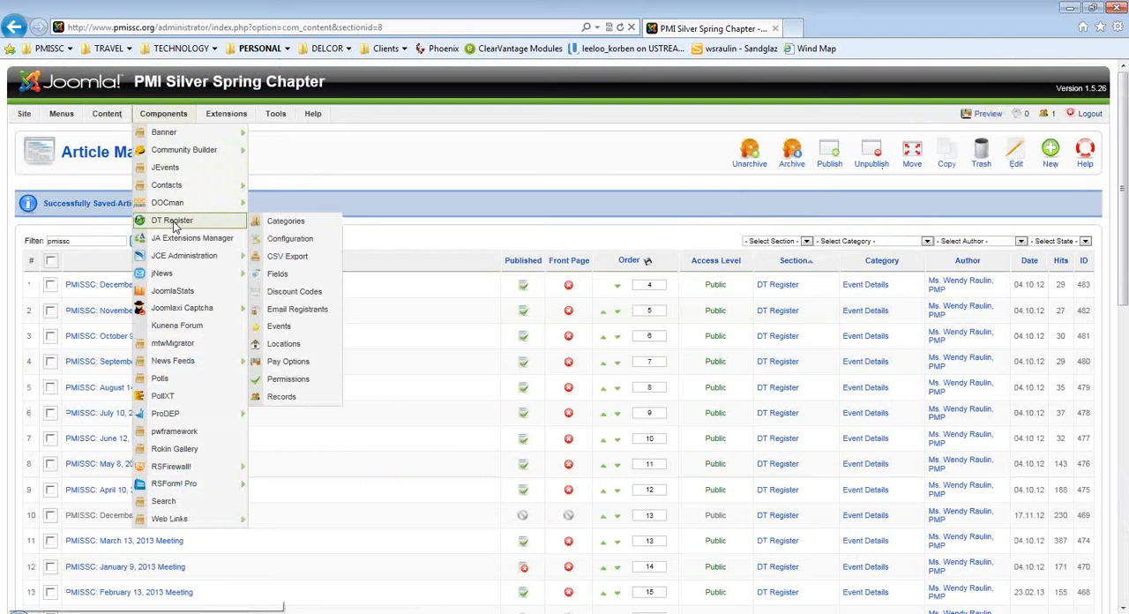
left_click(174, 224)
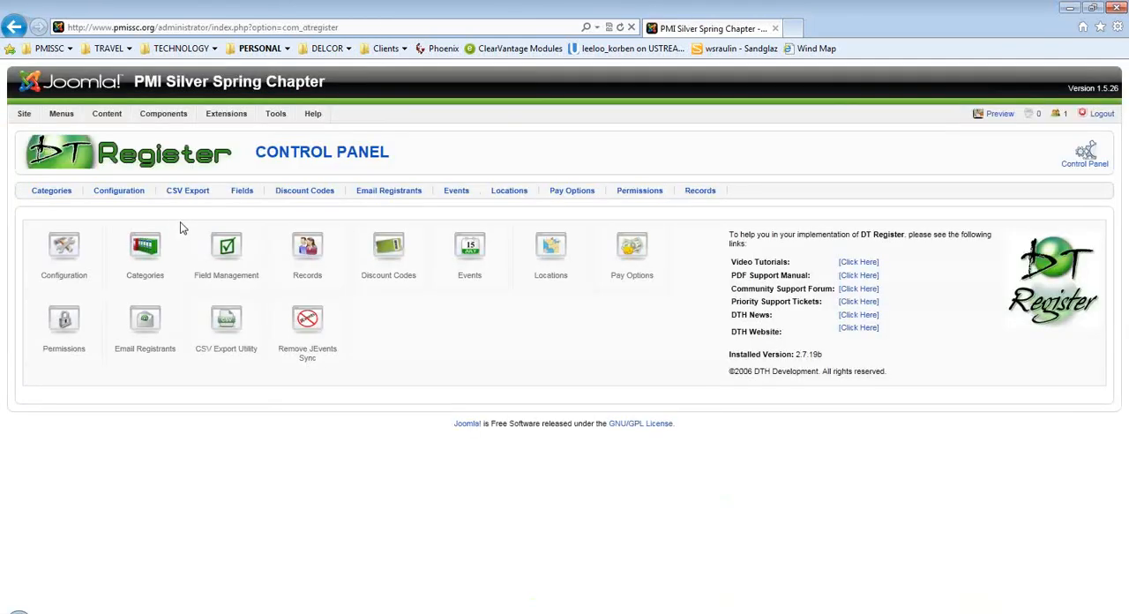
left_click(468, 255)
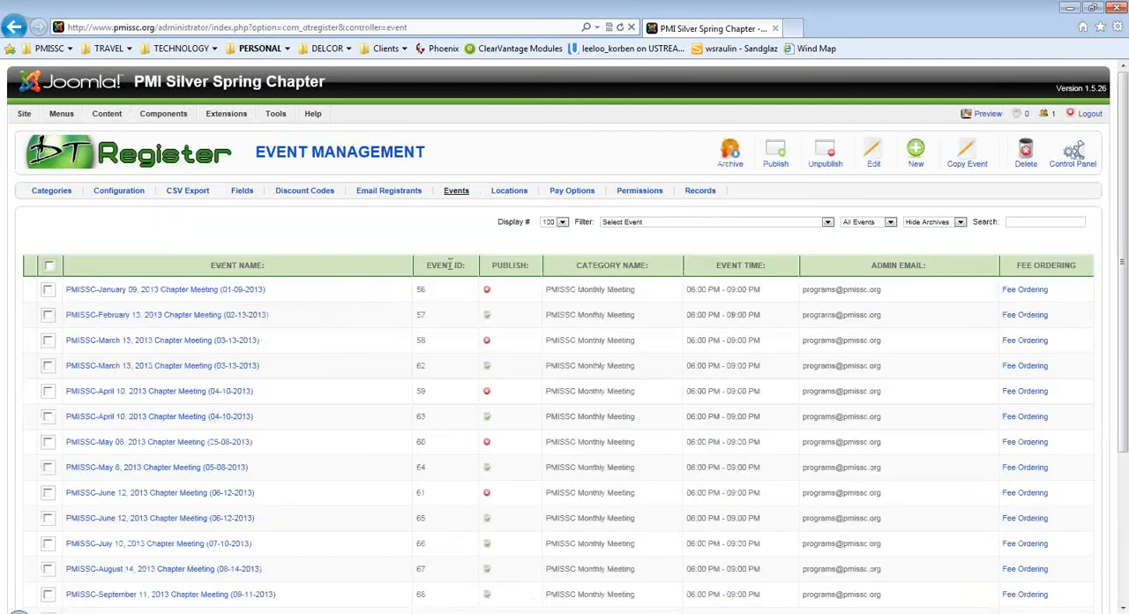
Filter the events to "PMISSC-April 10, 2013 Chapter Meeting (04-10-2013)" and open the unpublished event for editing.
left_click(656, 222)
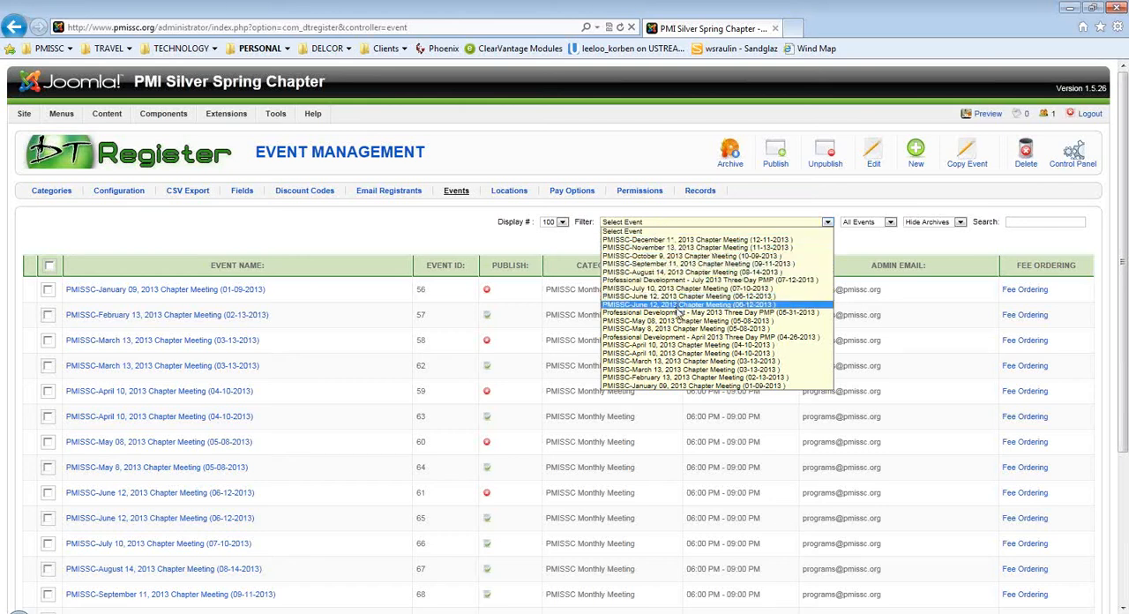
left_click(704, 352)
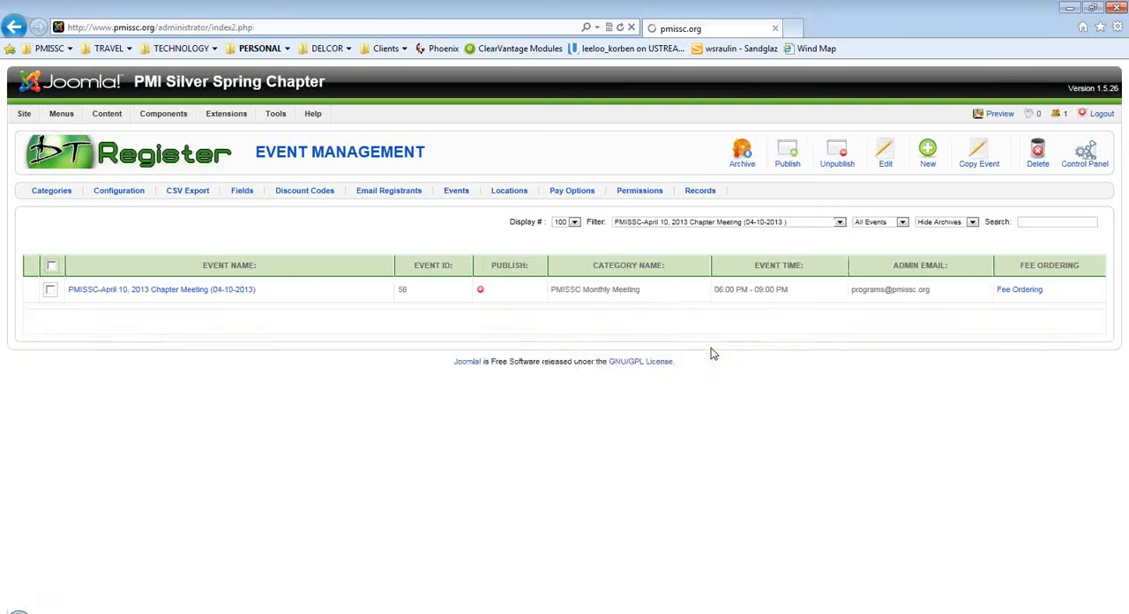
left_click(187, 293)
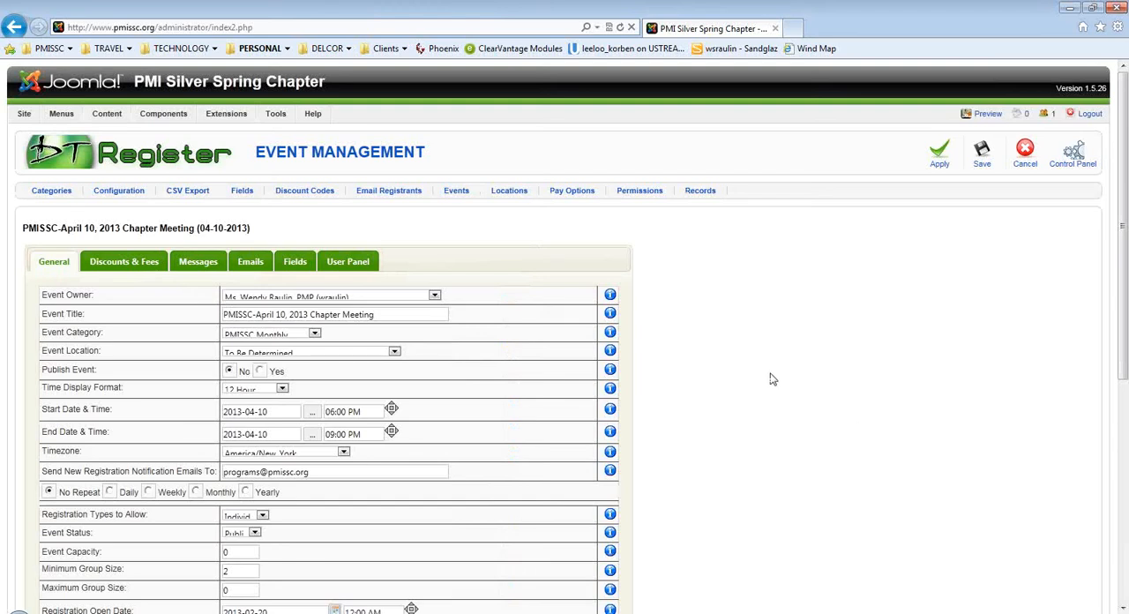
Reopen the April 10 event, set its category to PMISSC Monthly Meeting and location to Silver Spring Civic Center - Spring Room, and publish it.
key("alt+Left")
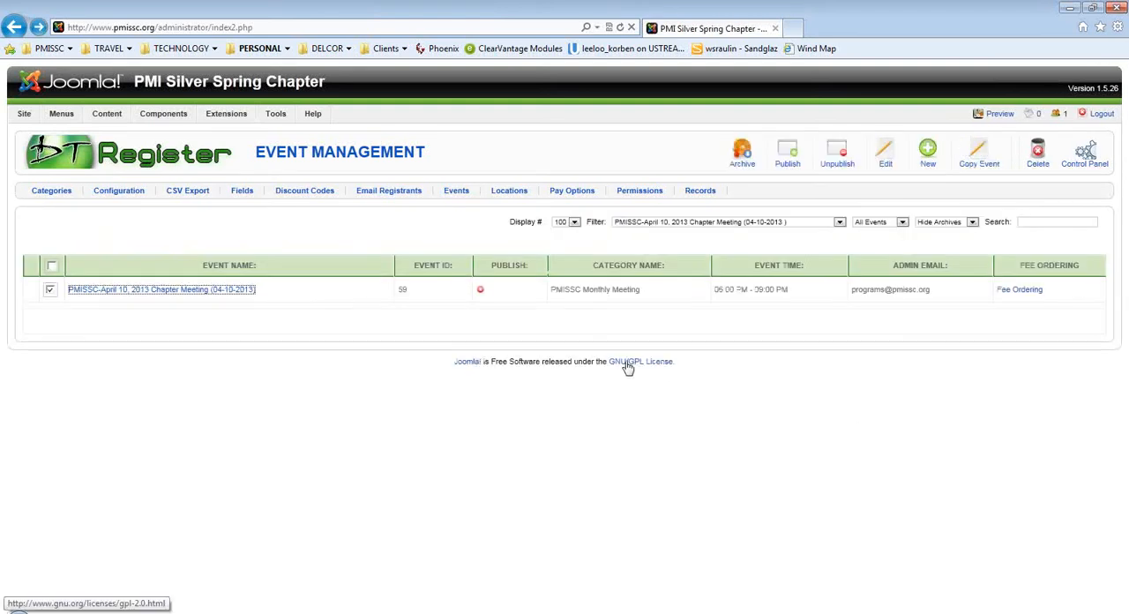
left_click(243, 290)
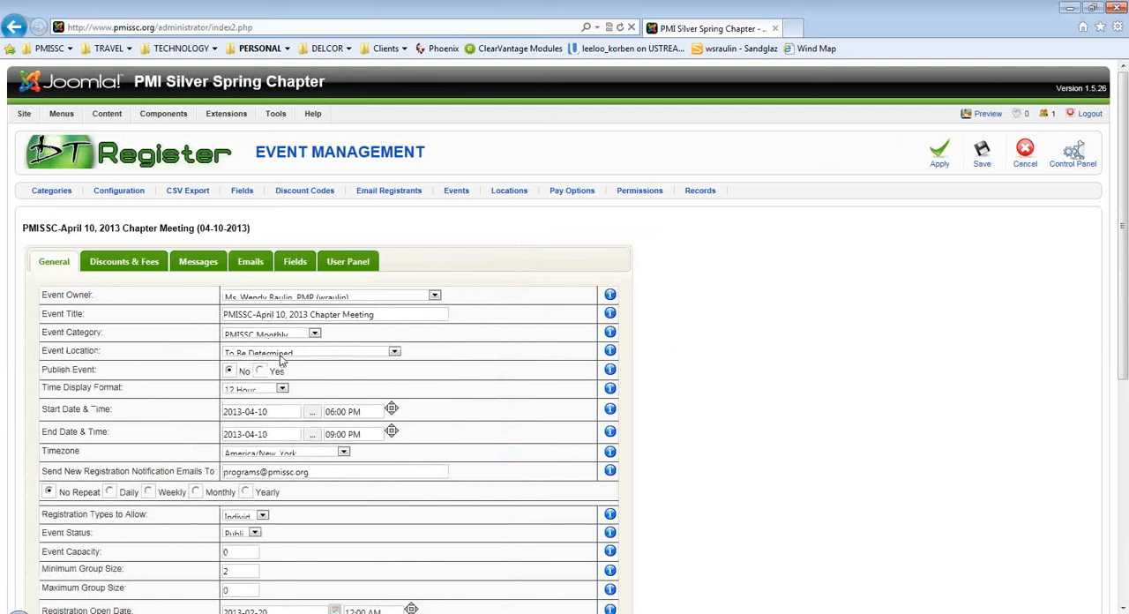
left_click(317, 336)
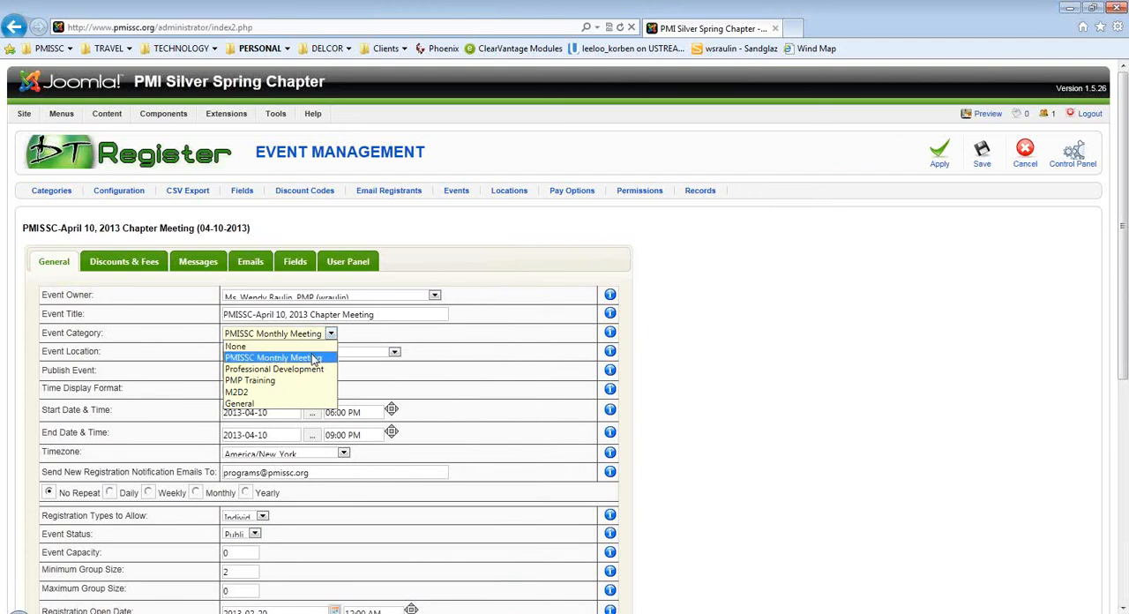
left_click(313, 358)
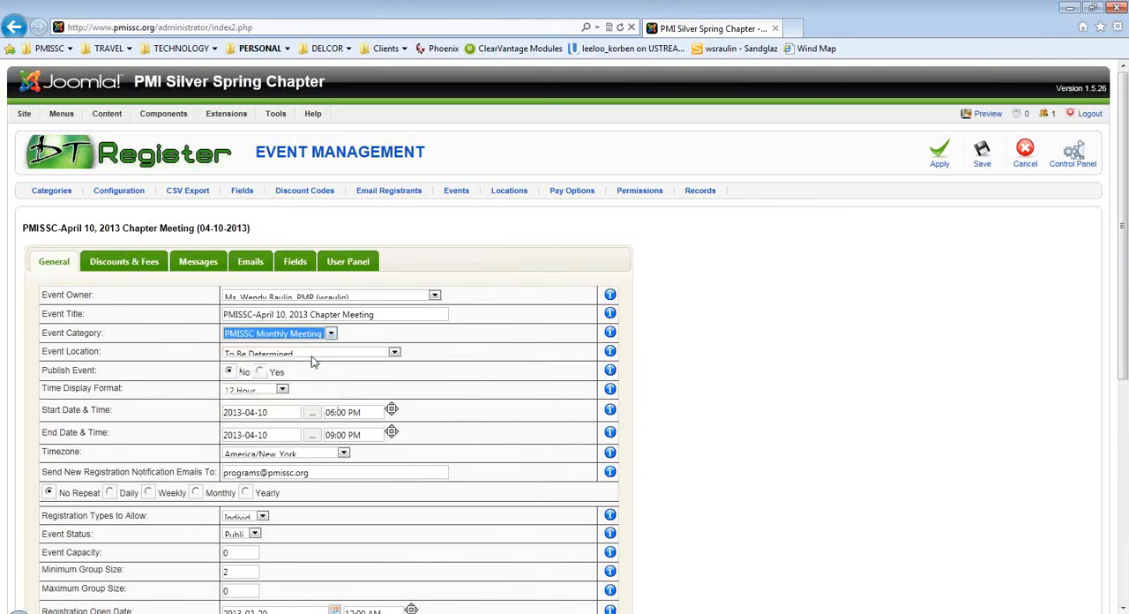
left_click(313, 352)
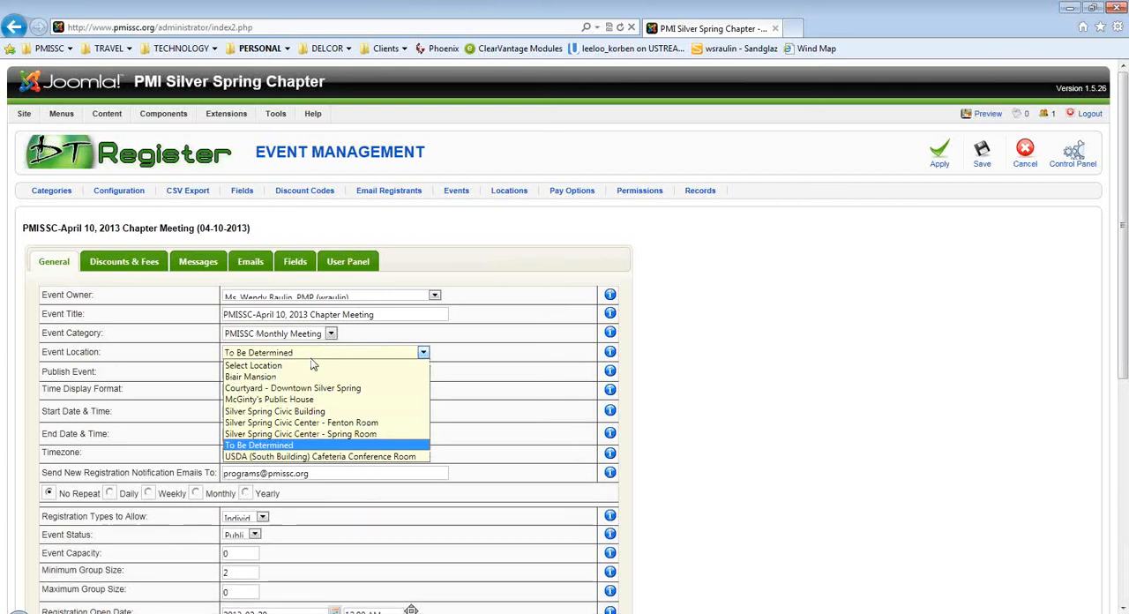
left_click(296, 433)
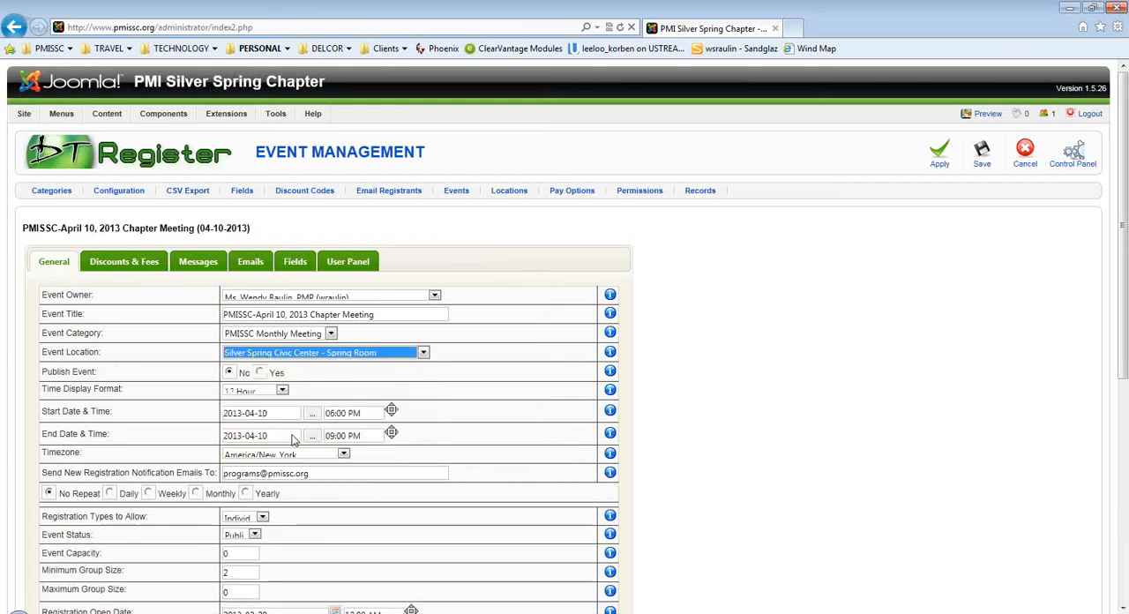
left_click(260, 373)
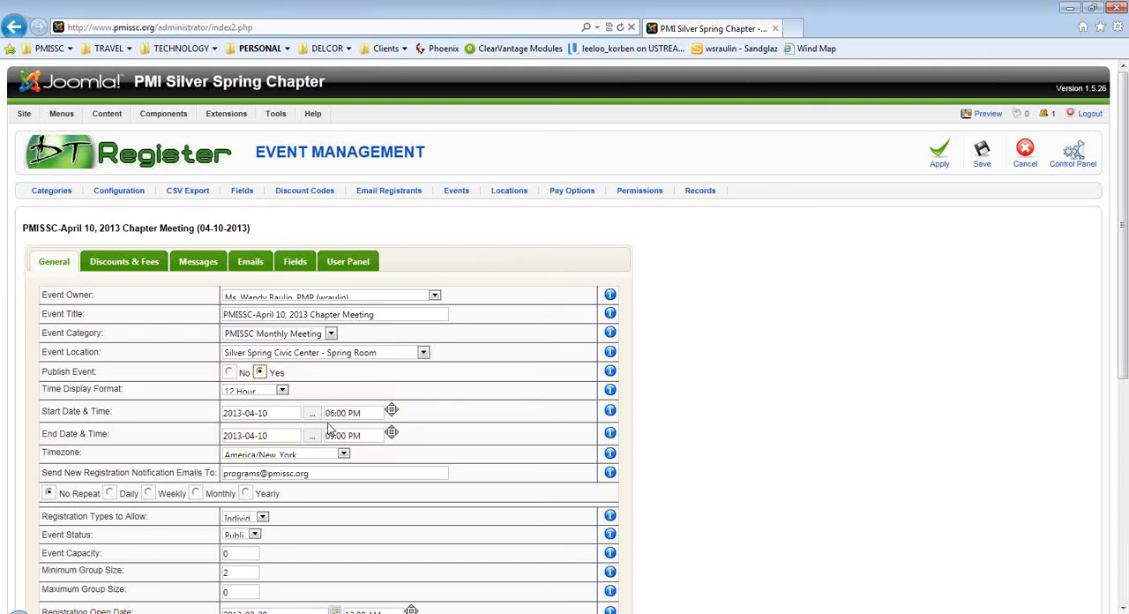
Compare the event's details with the meeting notes in Notepad and check the registration notification email field.
key("alt+Tab")
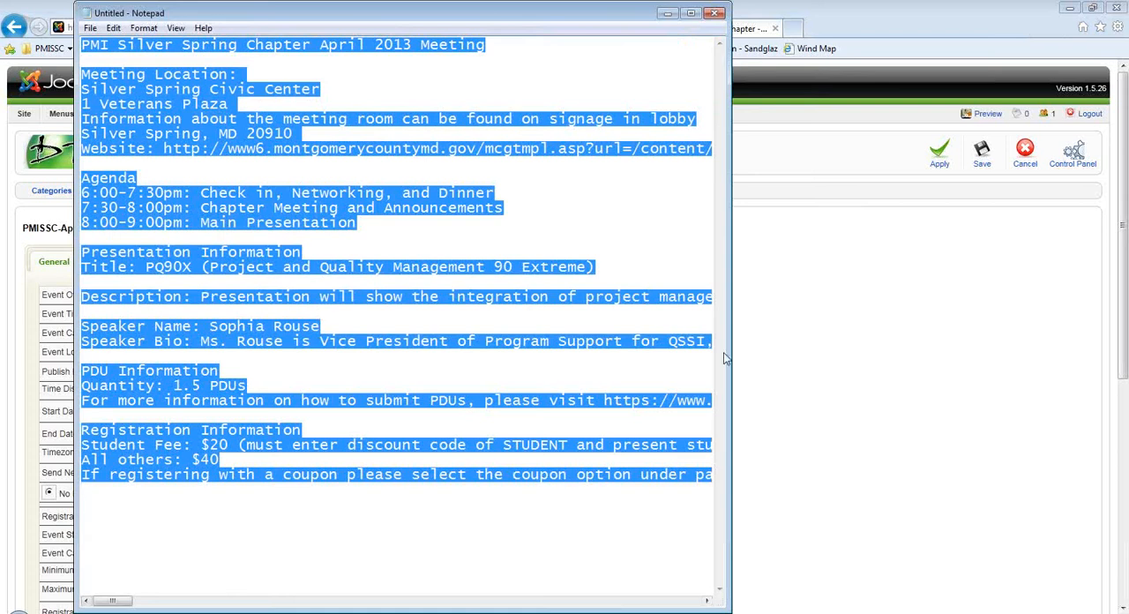
left_click(832, 414)
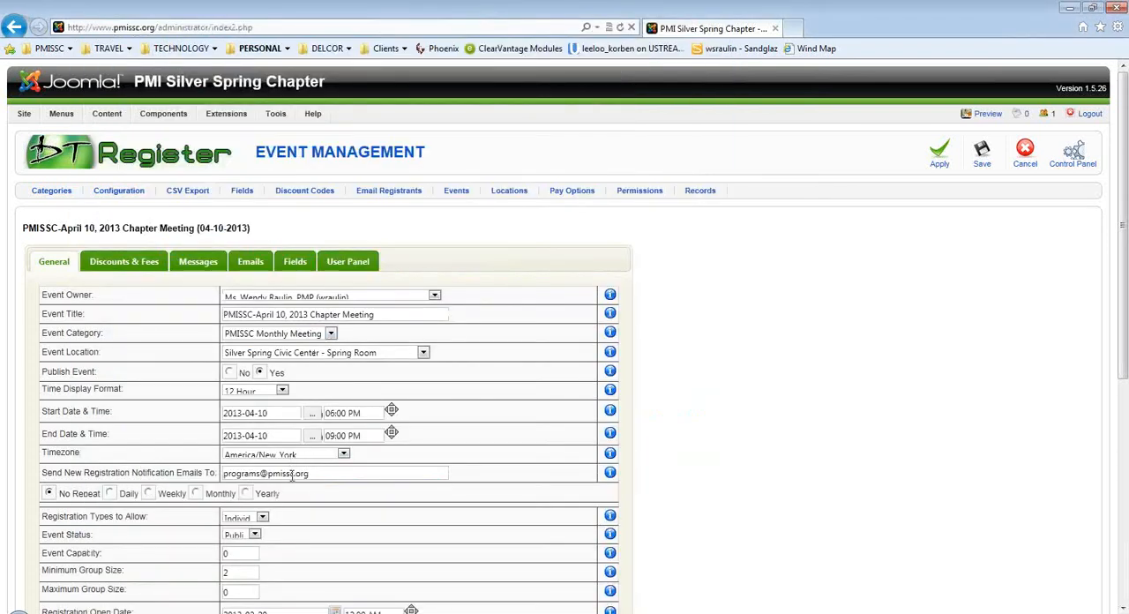
left_click_drag(319, 475, 227, 477)
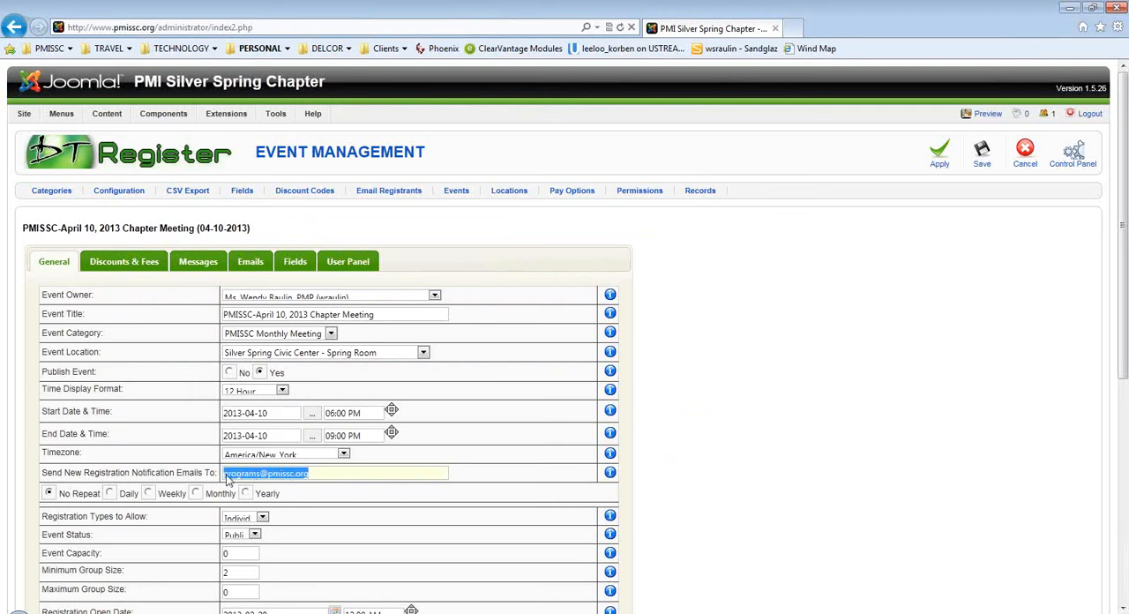
Set the event status to Public.
scroll(171, 515, "down", 2)
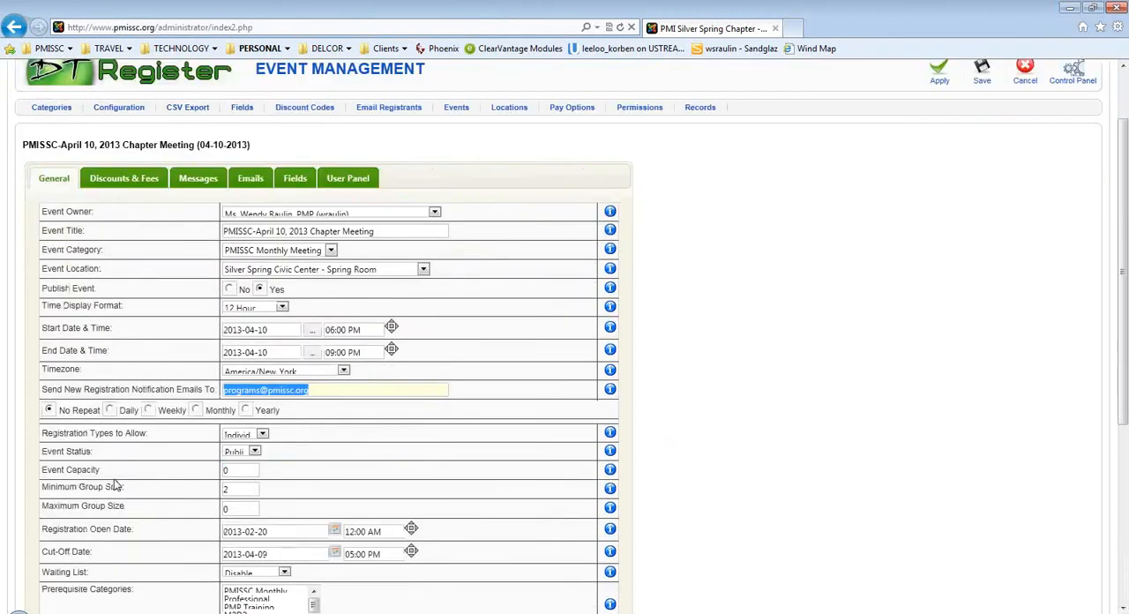
scroll(177, 483, "down", 1)
scroll(173, 481, "down", 2)
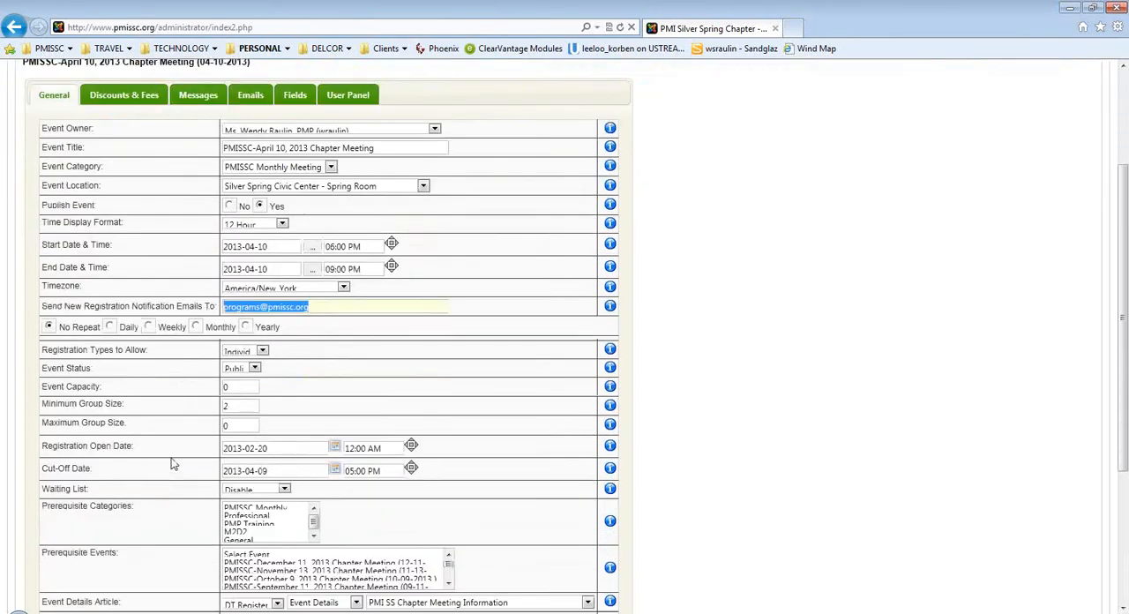
left_click(256, 367)
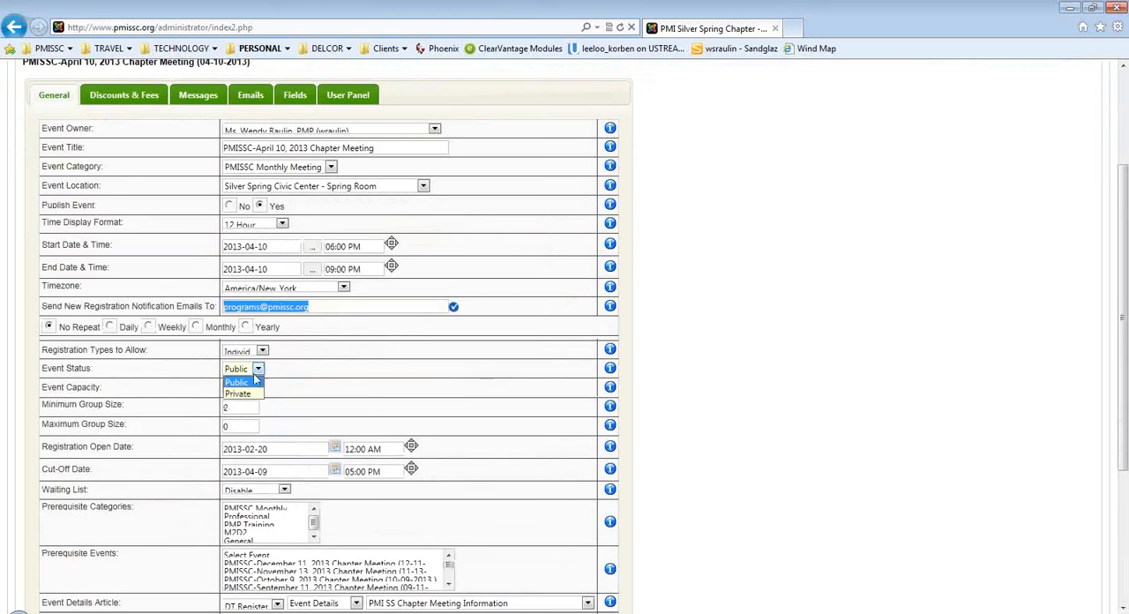
left_click(253, 386)
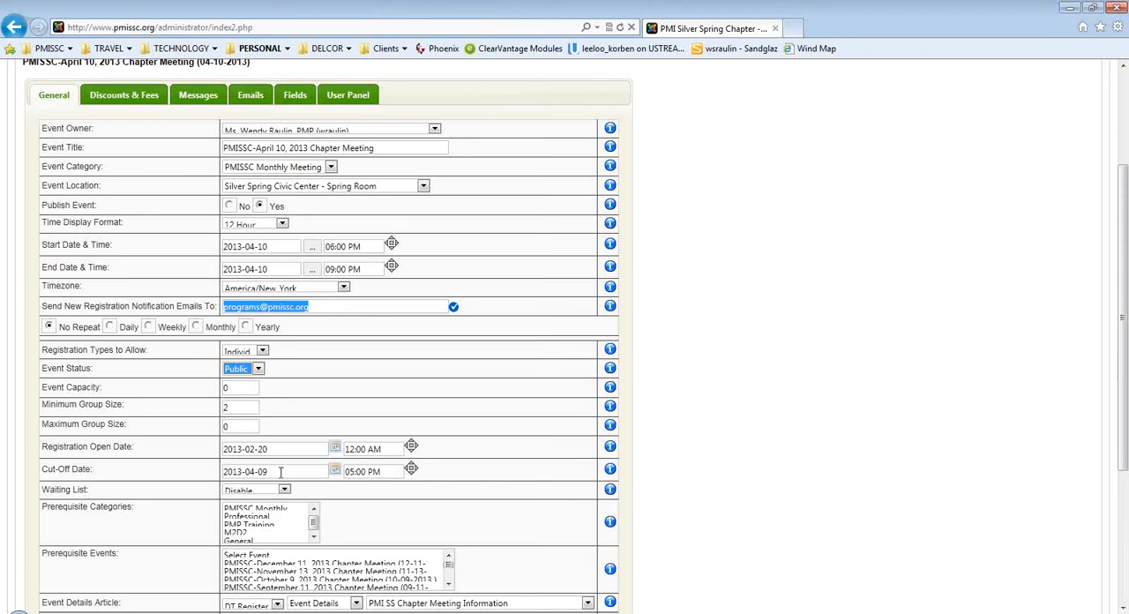
left_click(728, 499)
Set the event details article to "PMISSC: April 10, 2013 Meeting" from the DT Register section, Event Details category.
scroll(728, 500, "down", 1)
scroll(728, 499, "down", 3)
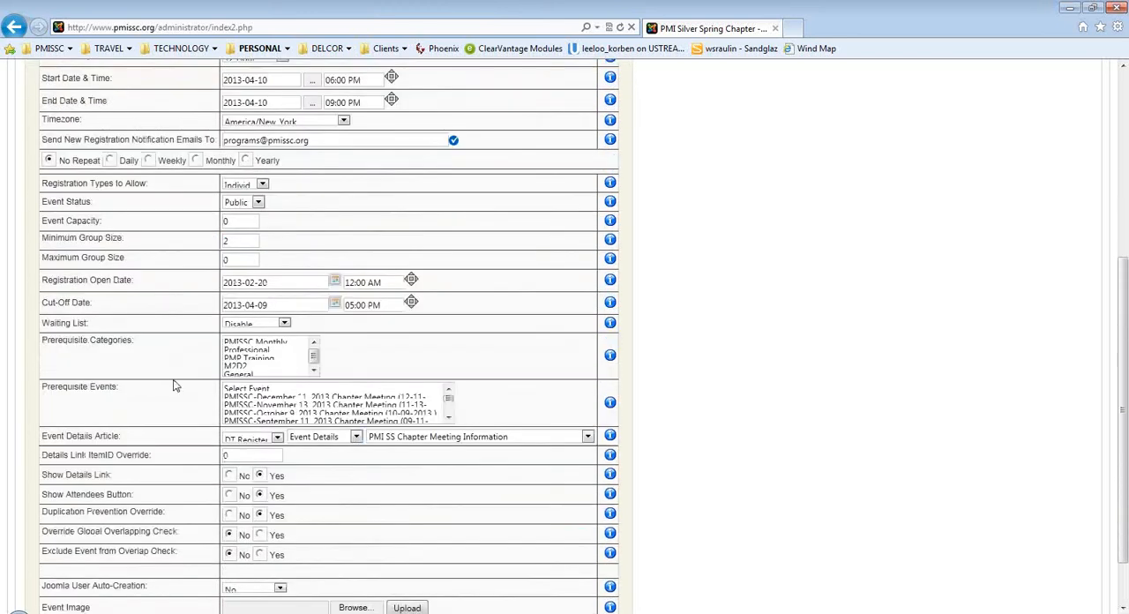
scroll(173, 403, "down", 1)
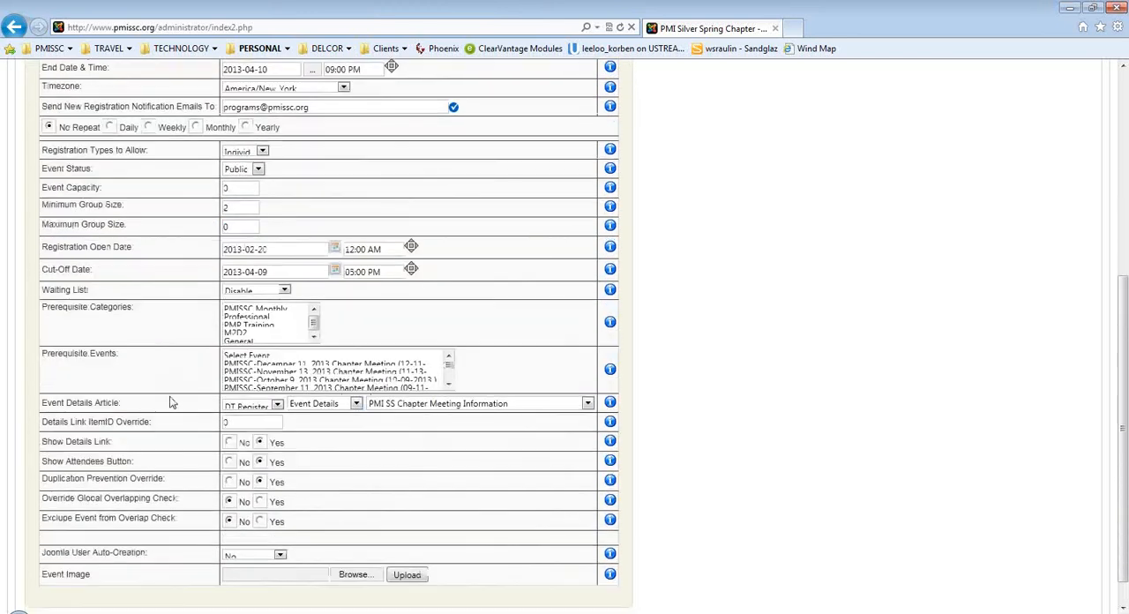
scroll(173, 402, "down", 1)
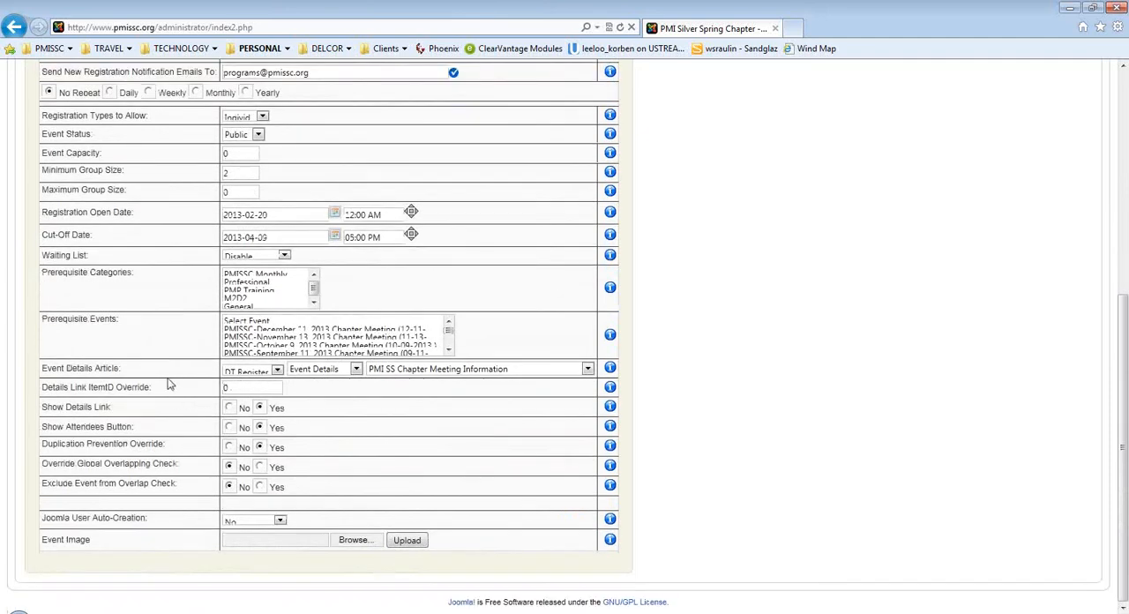
left_click(276, 370)
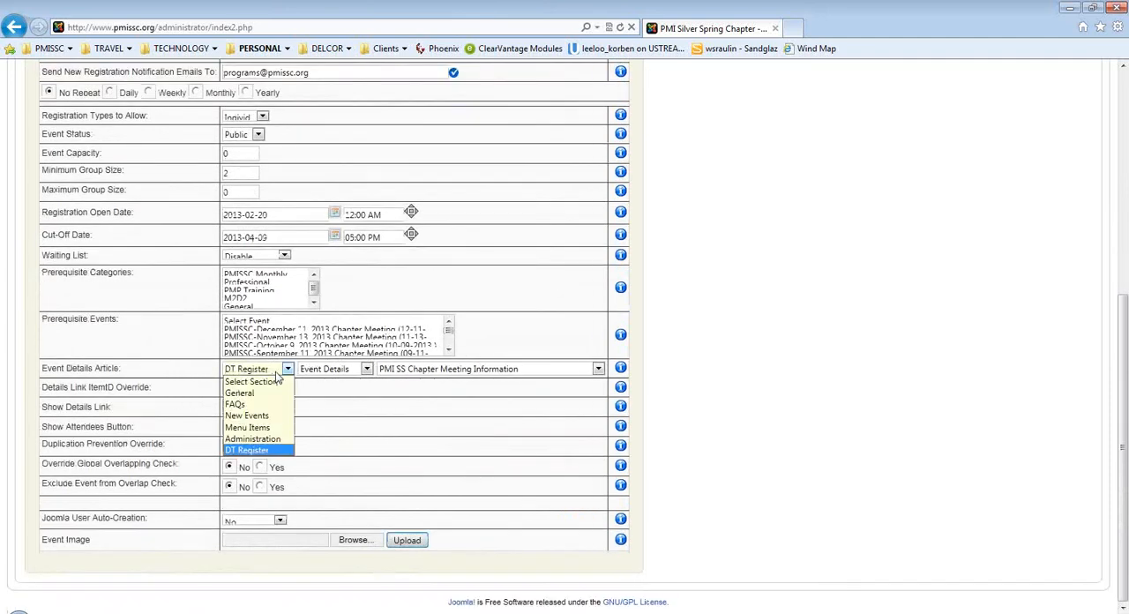
left_click(259, 450)
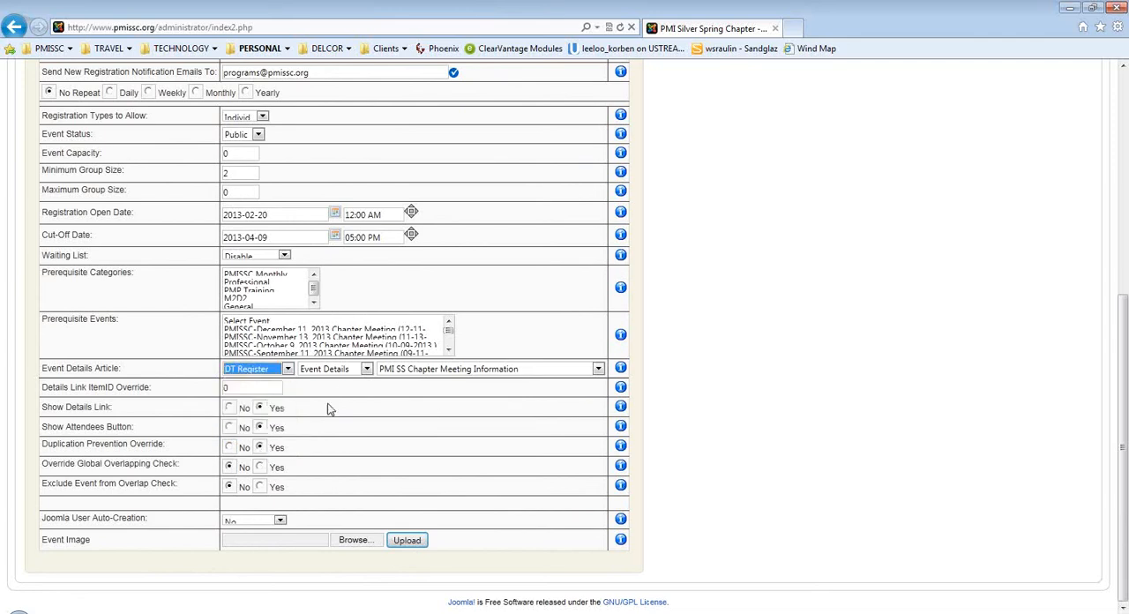
left_click(366, 369)
left_click(354, 393)
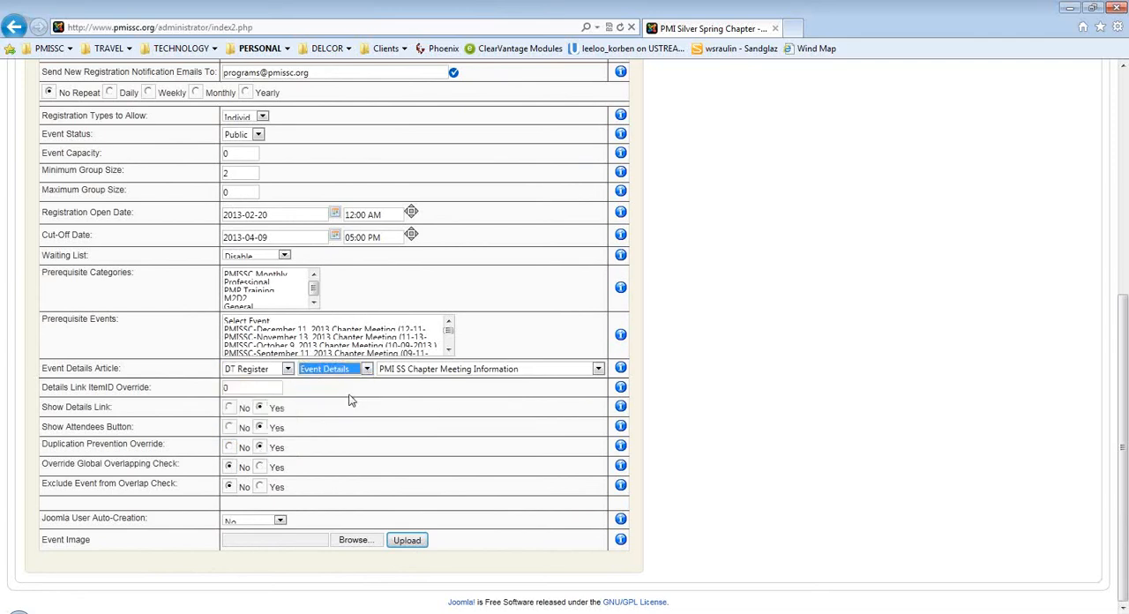
left_click(597, 370)
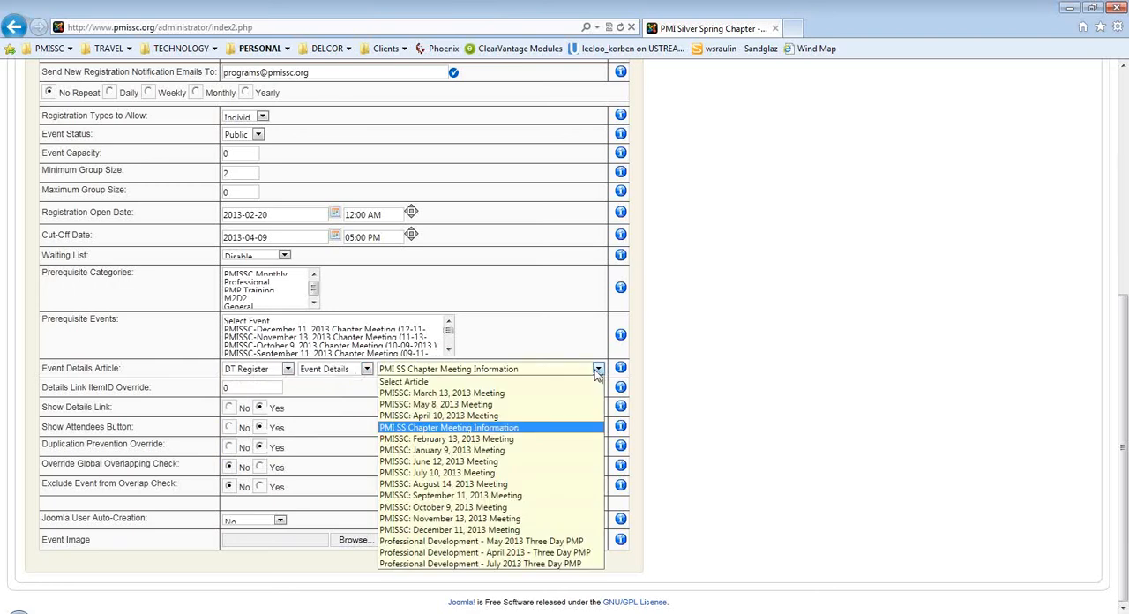
left_click(466, 416)
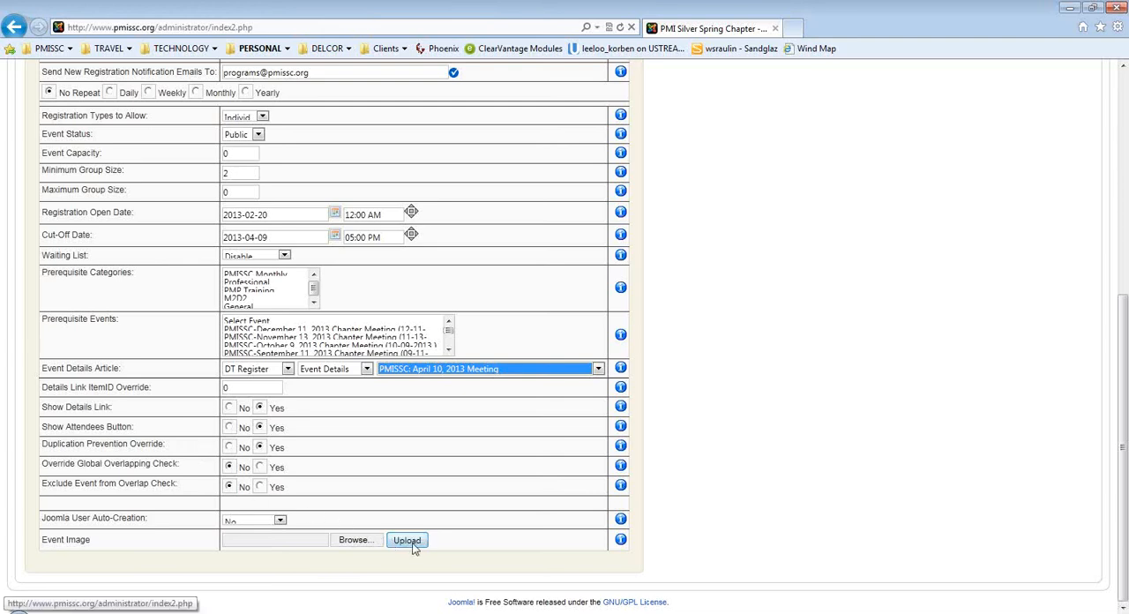
Save the April 10, 2013 chapter meeting event.
left_click(729, 520)
scroll(756, 516, "up", 1)
scroll(755, 516, "up", 5)
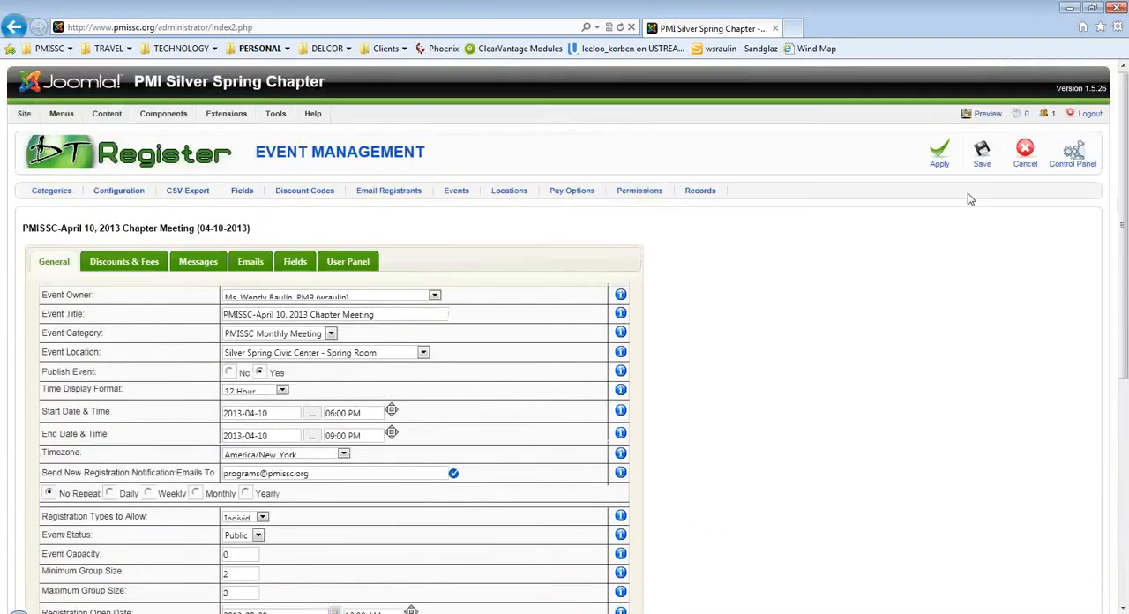
left_click(981, 163)
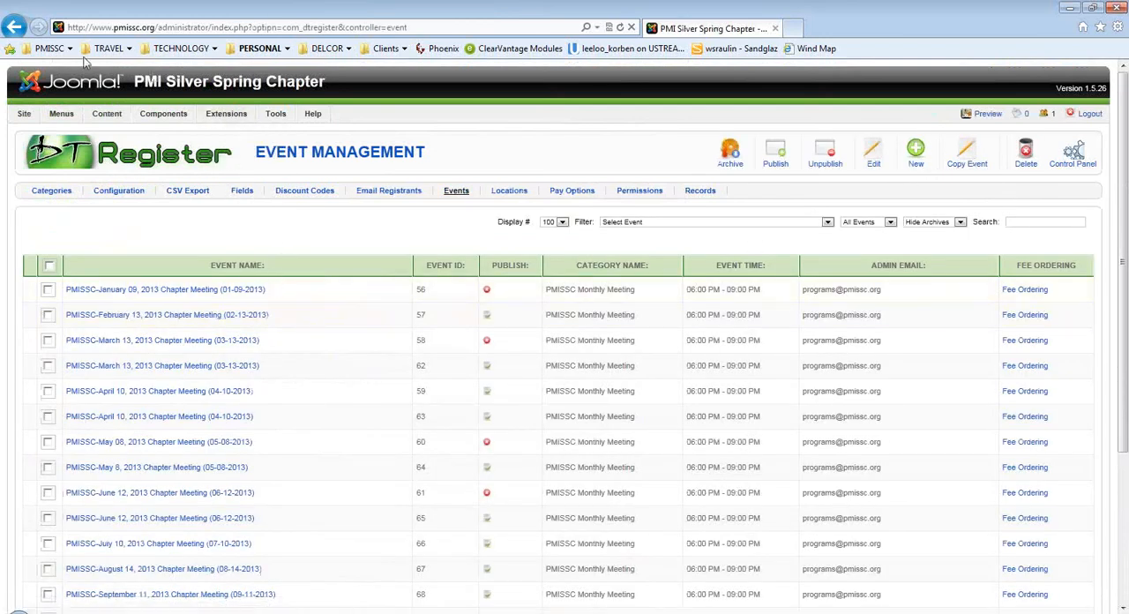
Open the public PMISSC website and go to the Upcoming Meetings page for chapter meetings.
left_click(51, 48)
left_click(50, 80)
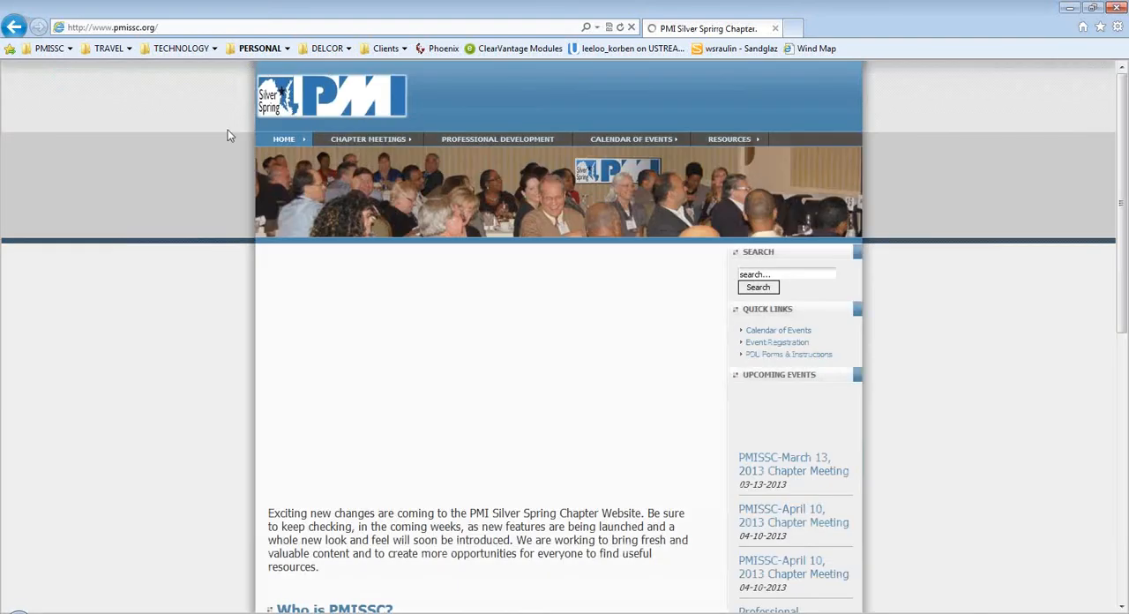
left_click(350, 141)
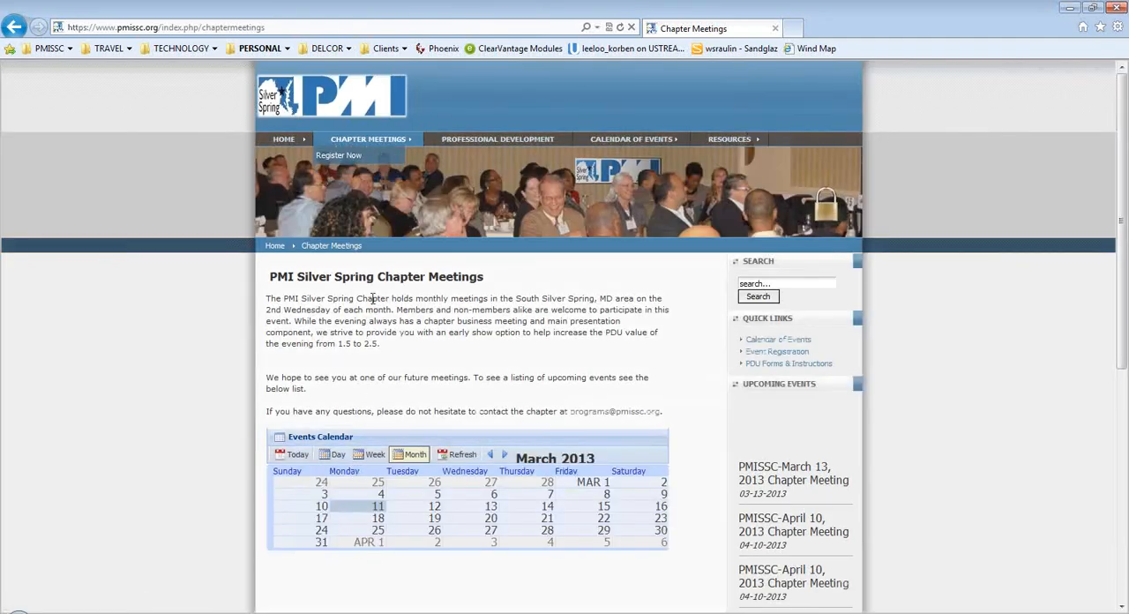
left_click(352, 158)
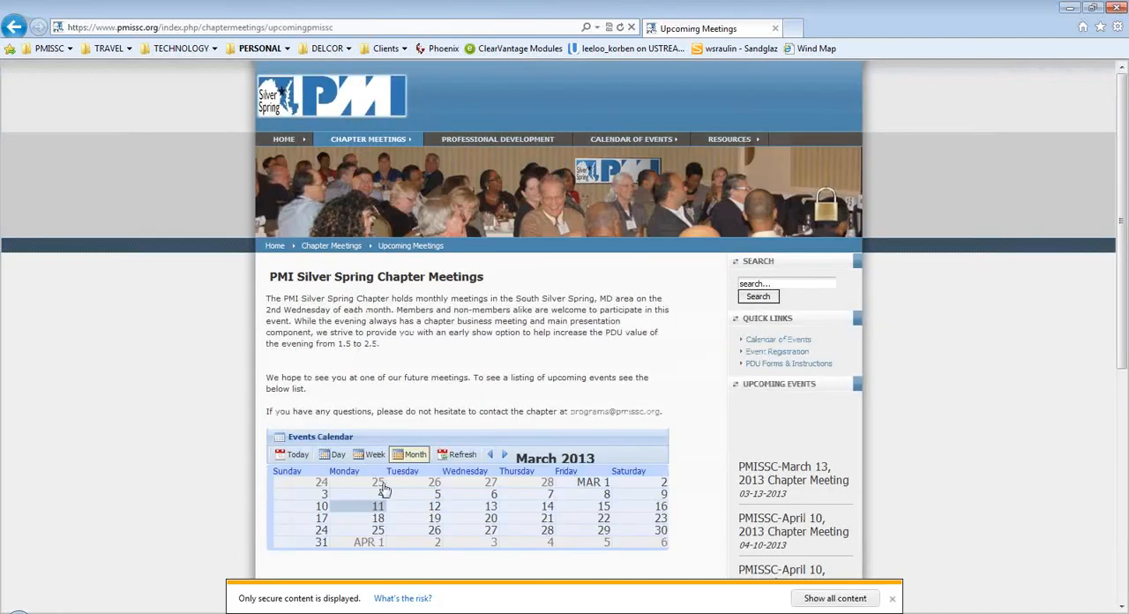
Show April 10, 2013 in the events calendar and check the details of the evening chapter meeting entry.
left_click(504, 455)
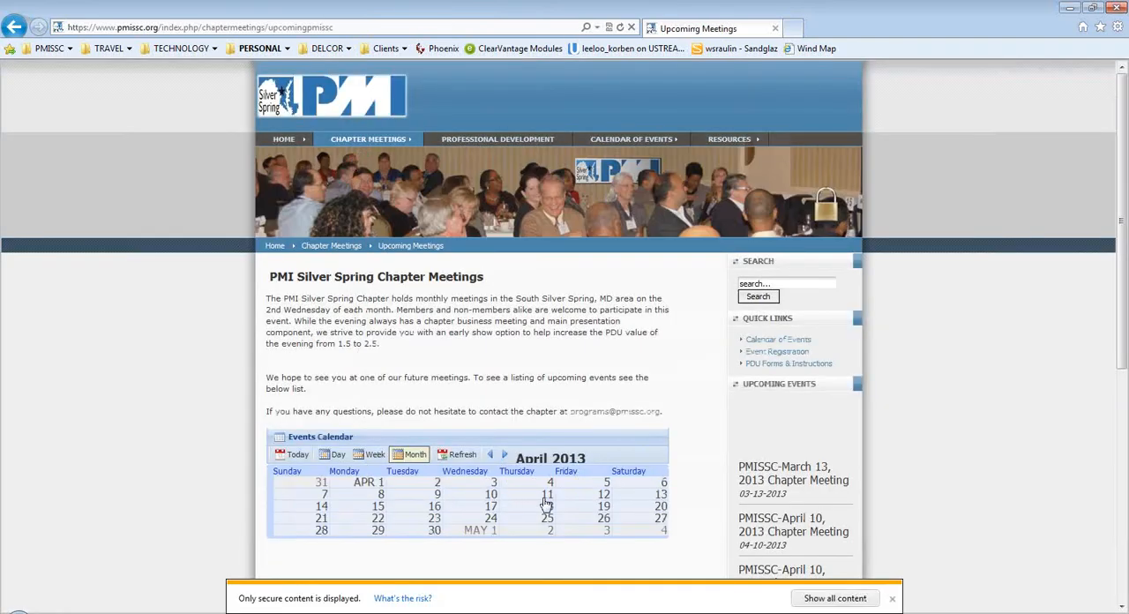
left_click(491, 495)
scroll(490, 499, "down", 6)
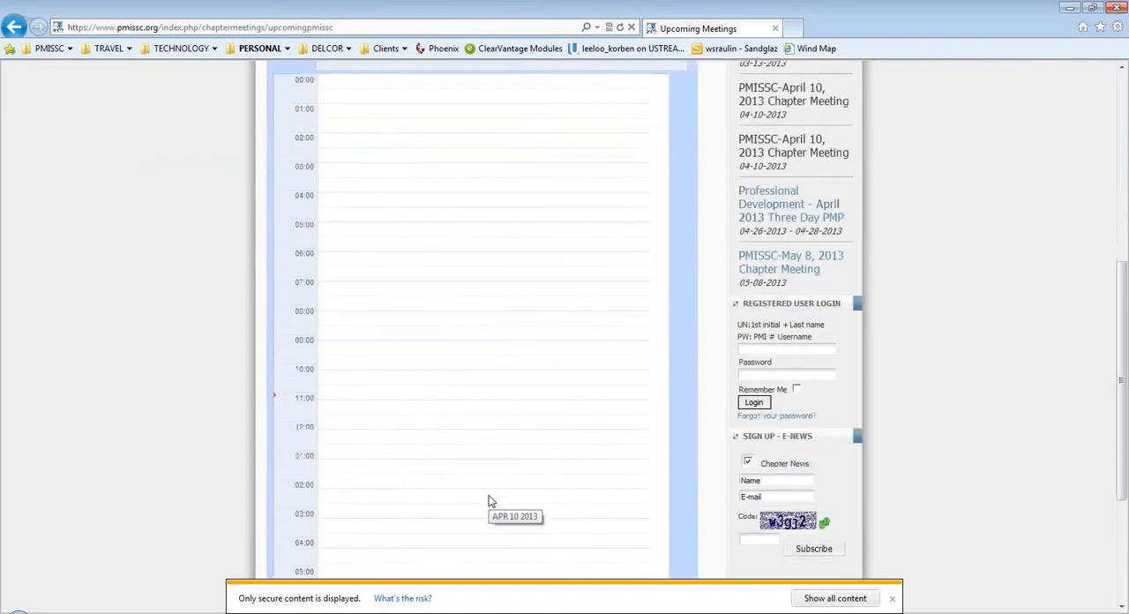
mouse_move(395, 498)
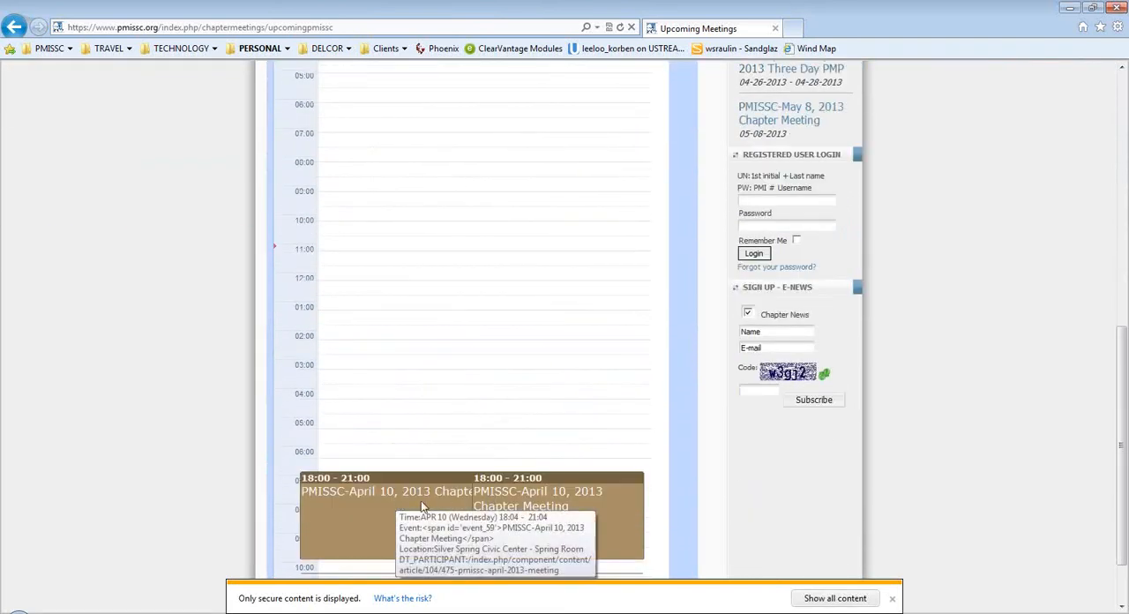
scroll(465, 502, "up", 1)
scroll(465, 504, "up", 5)
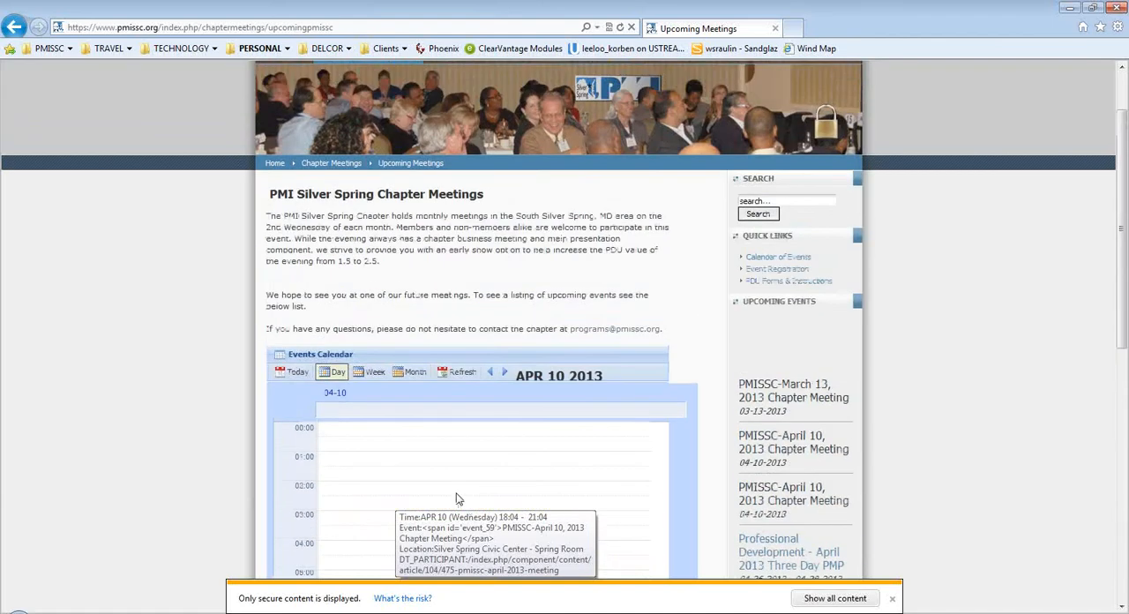
scroll(354, 138, "up", 1)
From the public event registration list, open the details of the April 10 meeting in the Spring Room and review the published article.
mouse_move(355, 141)
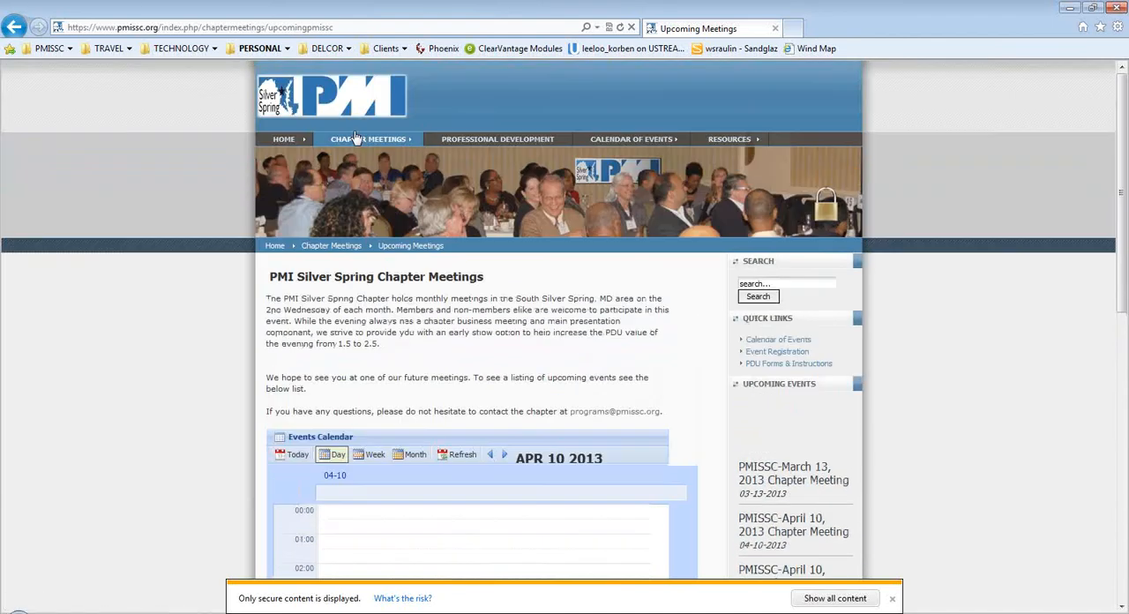
left_click(354, 174)
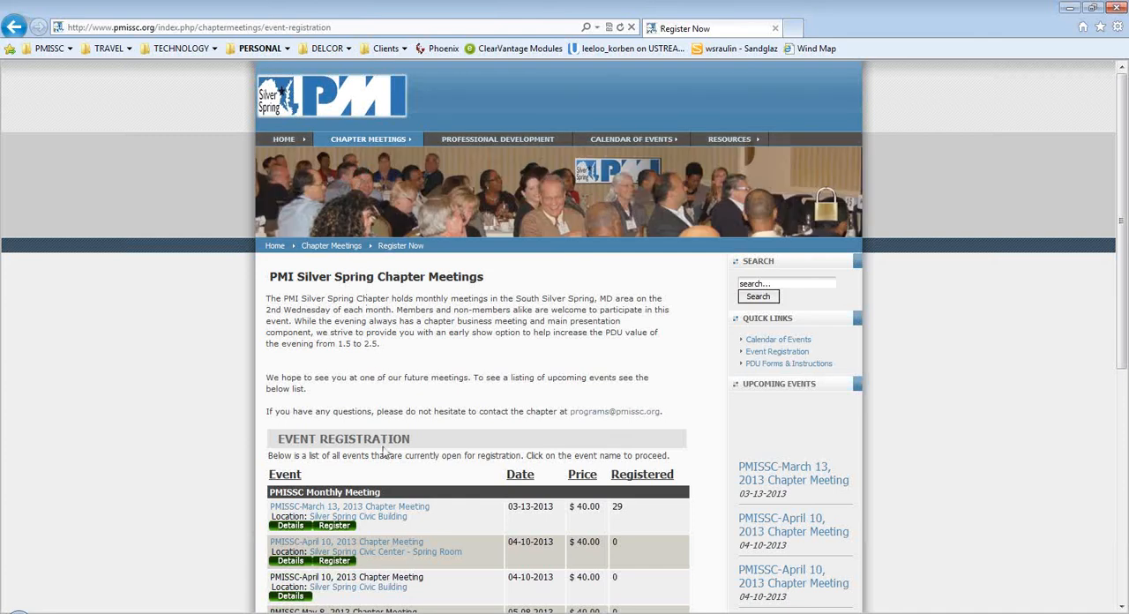
scroll(386, 467, "down", 1)
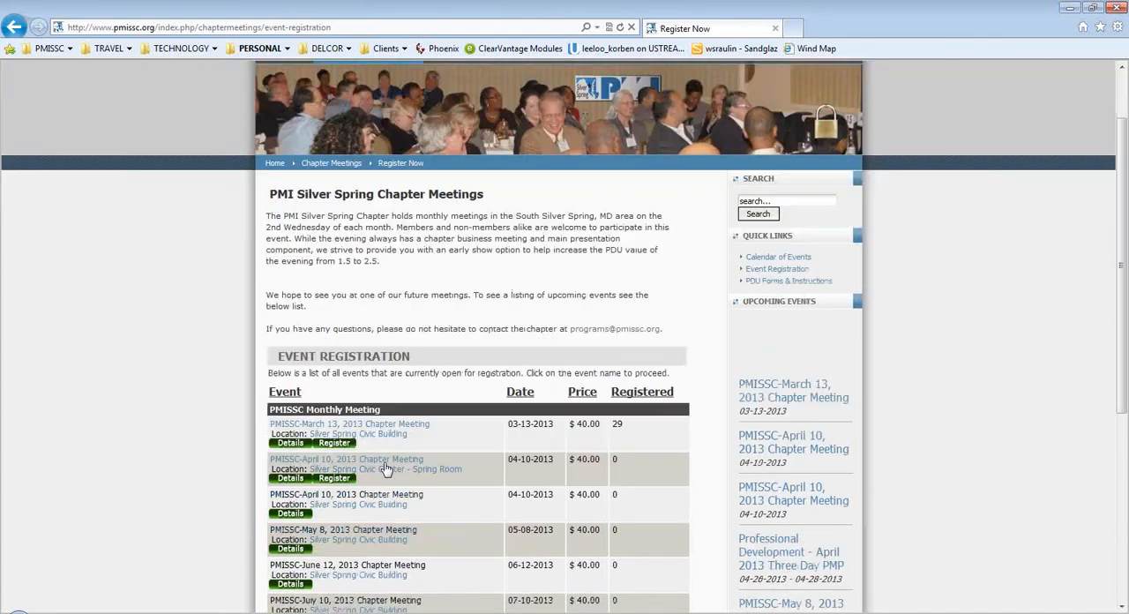
left_click(291, 478)
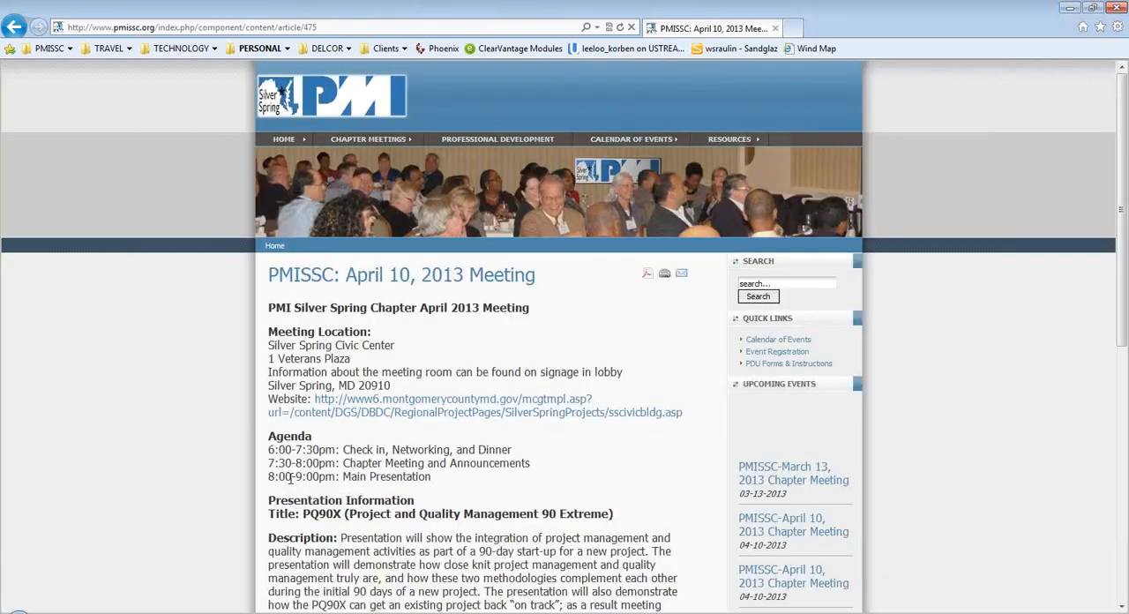
scroll(291, 478, "down", 5)
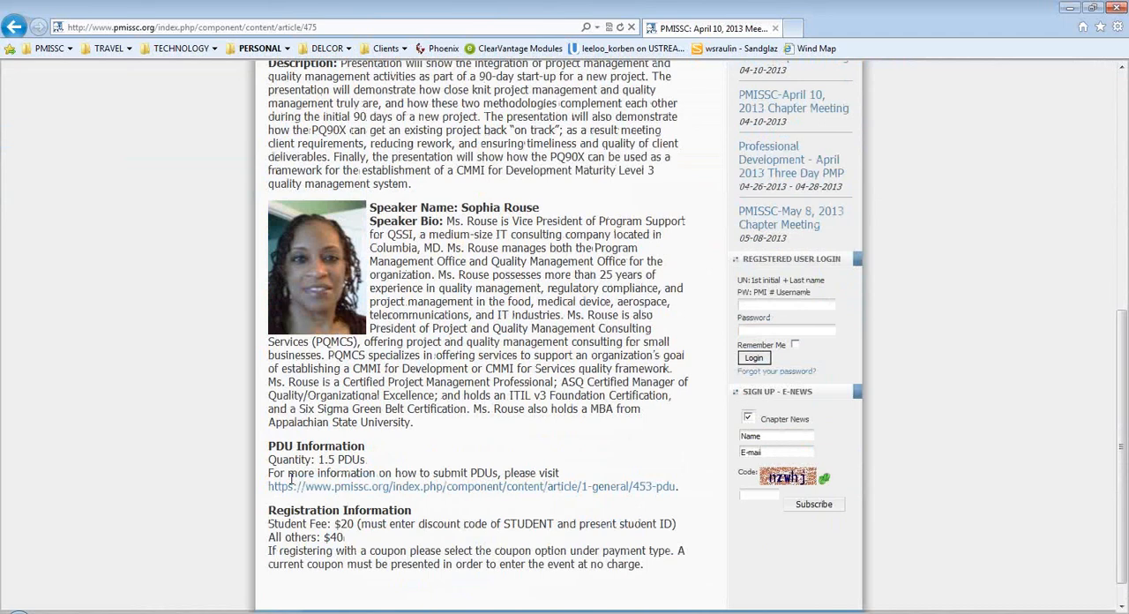
scroll(291, 478, "up", 5)
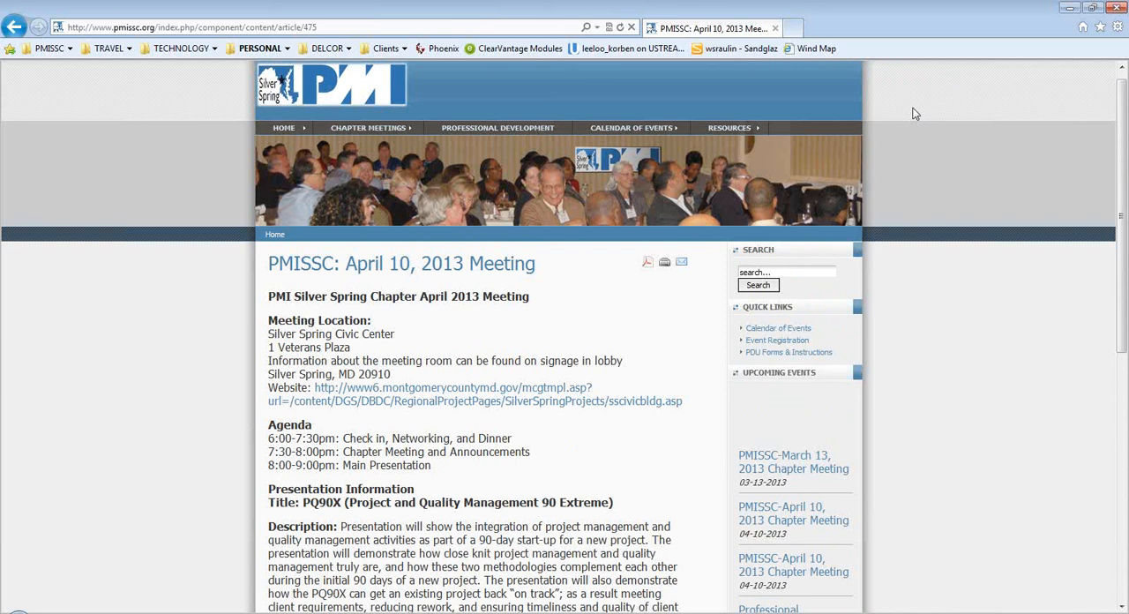
Return to the Joomla administration's Article Manager and open the "PMISSC: May 8, 2013 Meeting" article for editing.
left_click(71, 51)
left_click(75, 107)
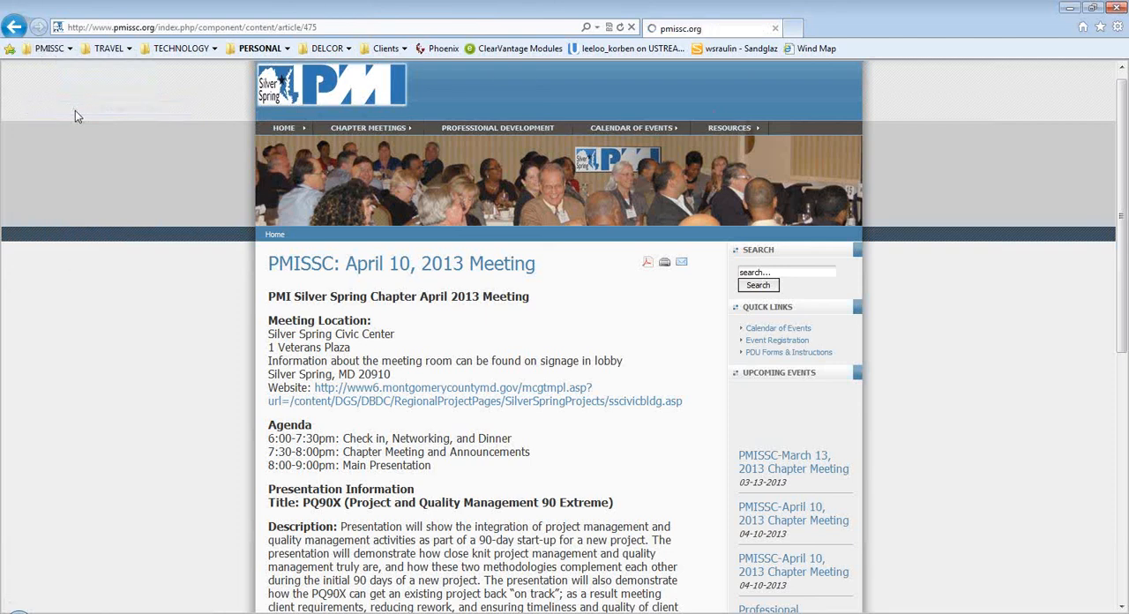
left_click(157, 201)
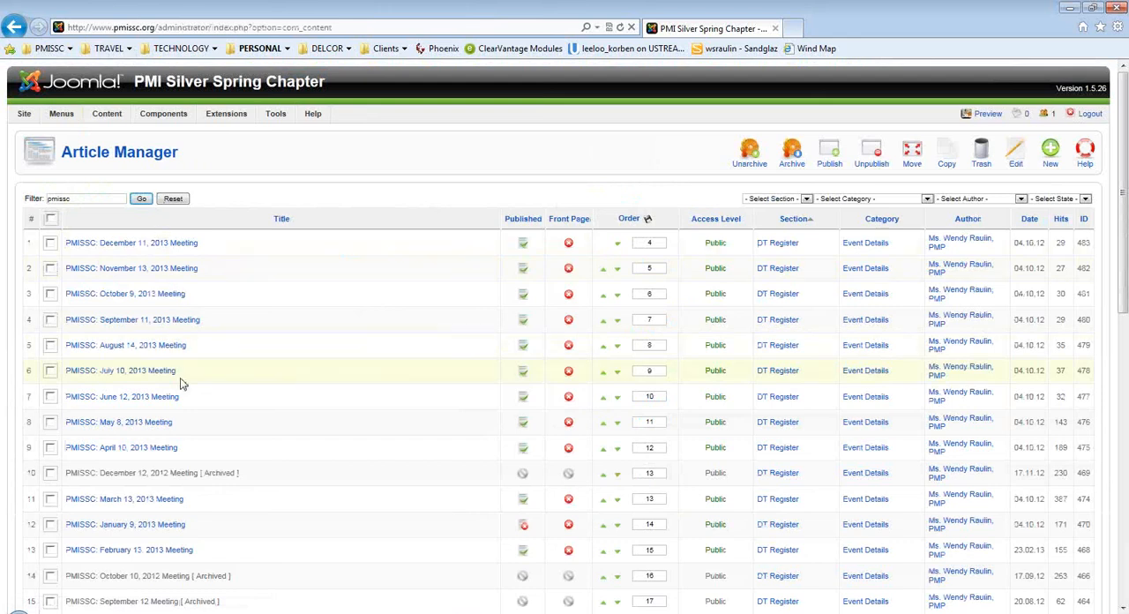
left_click(127, 423)
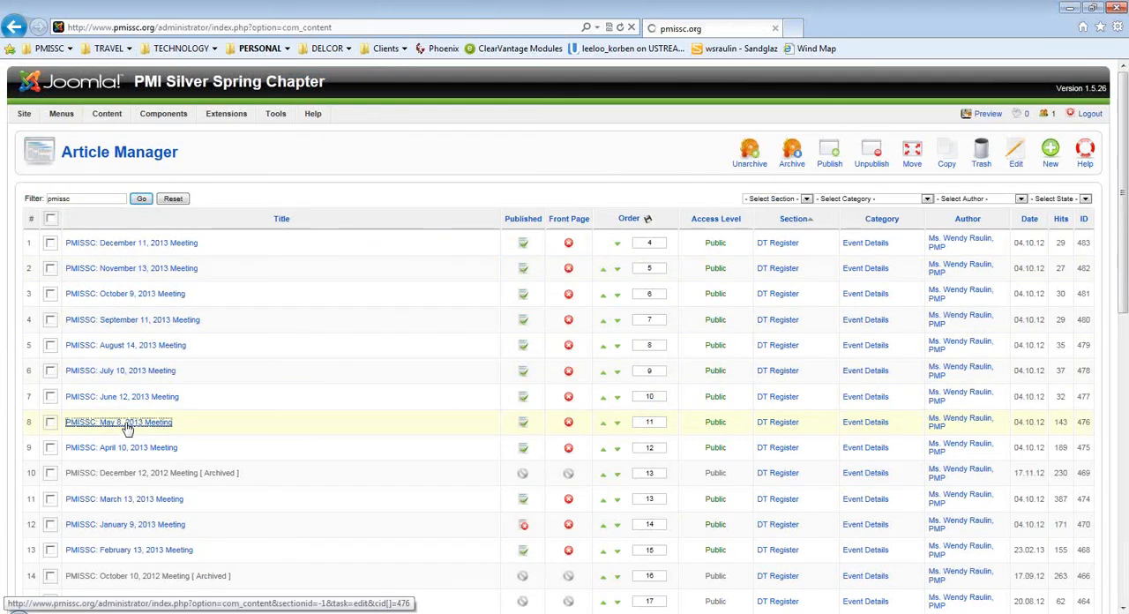